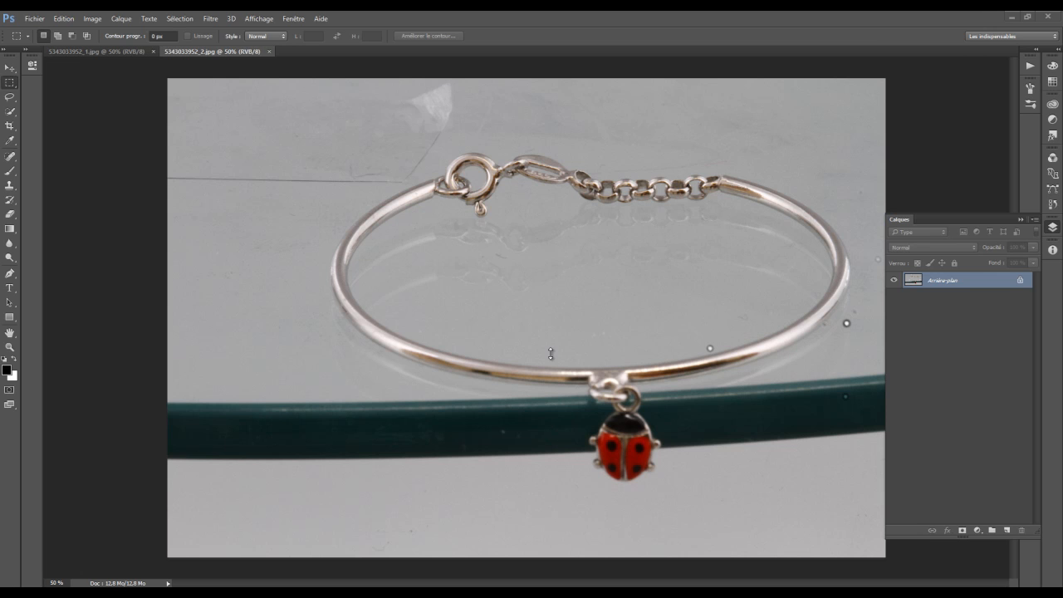
{"action": "left_click", "coordinate": [120, 54]}
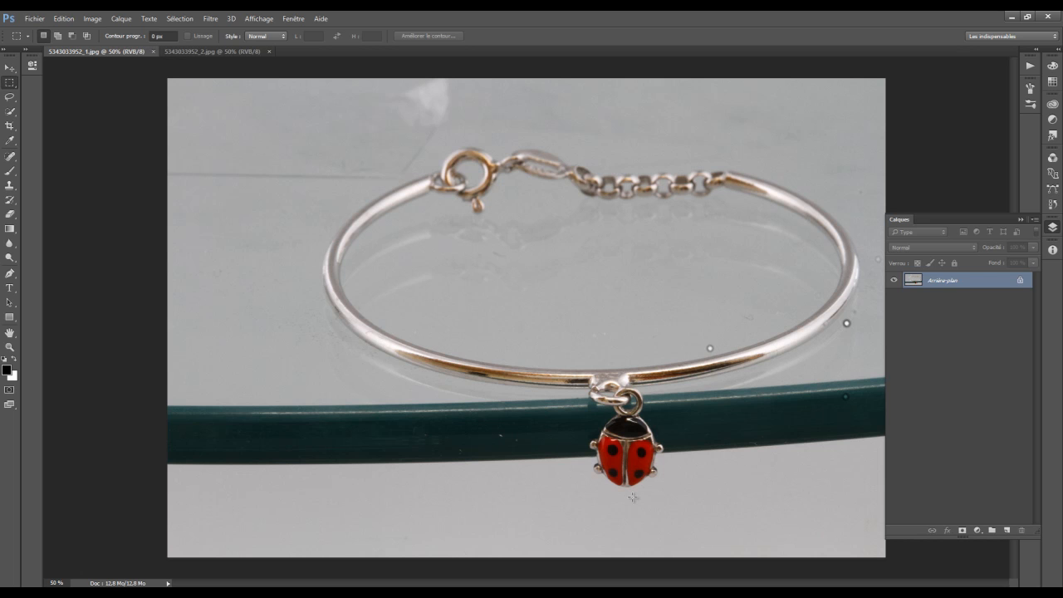
{"action": "left_click", "coordinate": [237, 49]}
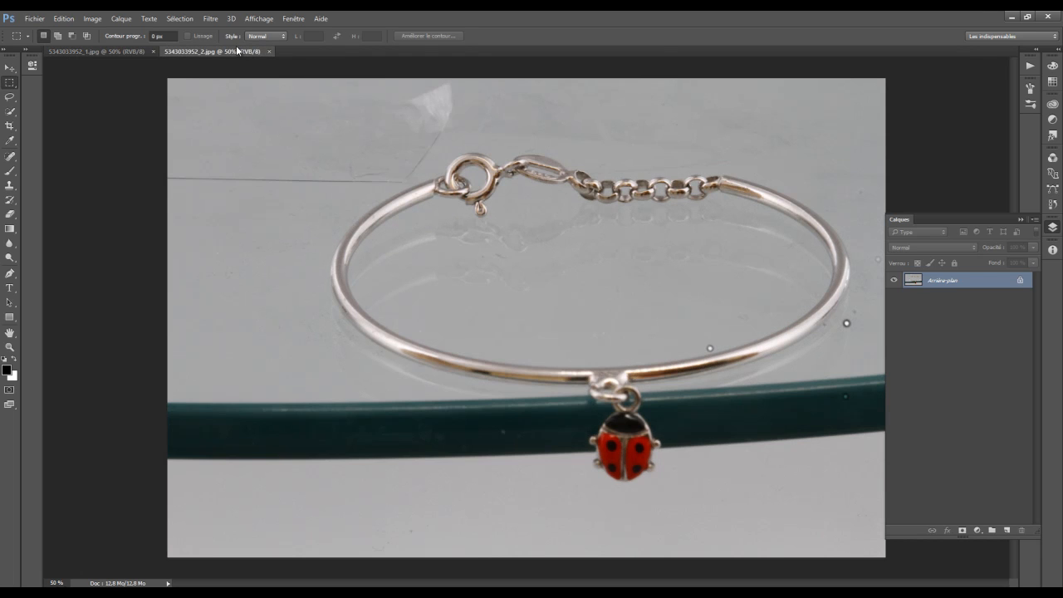
{"action": "left_click", "coordinate": [105, 53]}
{"action": "left_click", "coordinate": [179, 52]}
{"action": "left_click", "coordinate": [106, 48]}
{"action": "left_click", "coordinate": [183, 53]}
{"action": "left_click", "coordinate": [95, 50]}
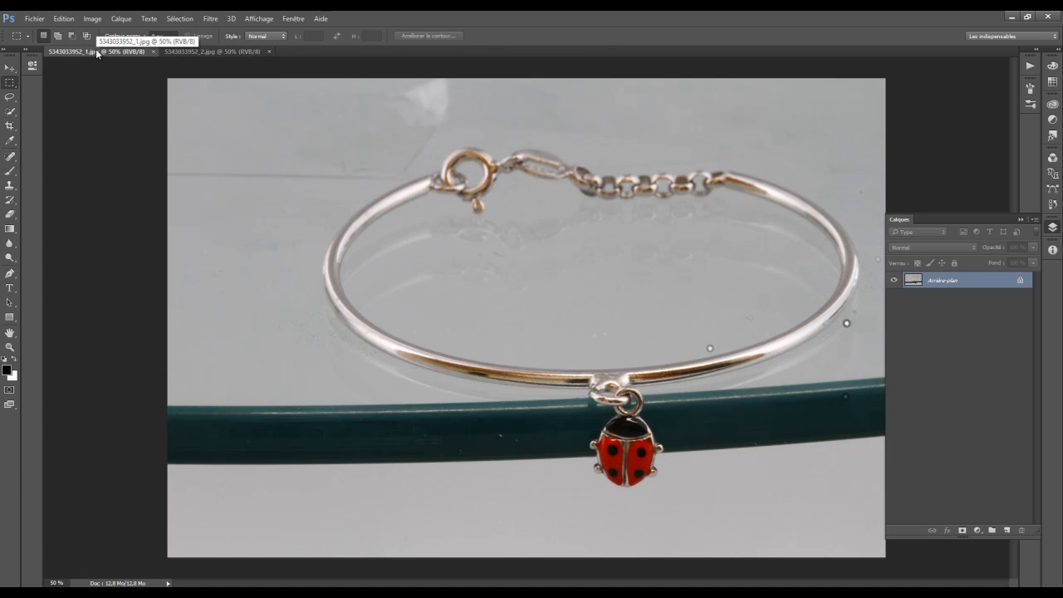
{"action": "key", "text": "ctrl+a"}
{"action": "key", "text": "ctrl+x"}
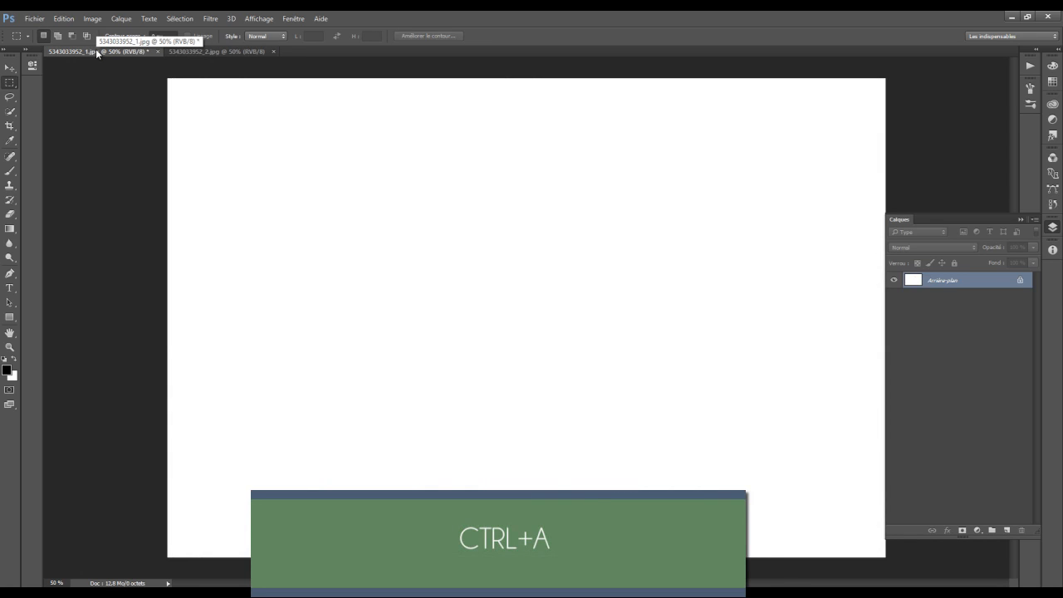
{"action": "left_click", "coordinate": [188, 51]}
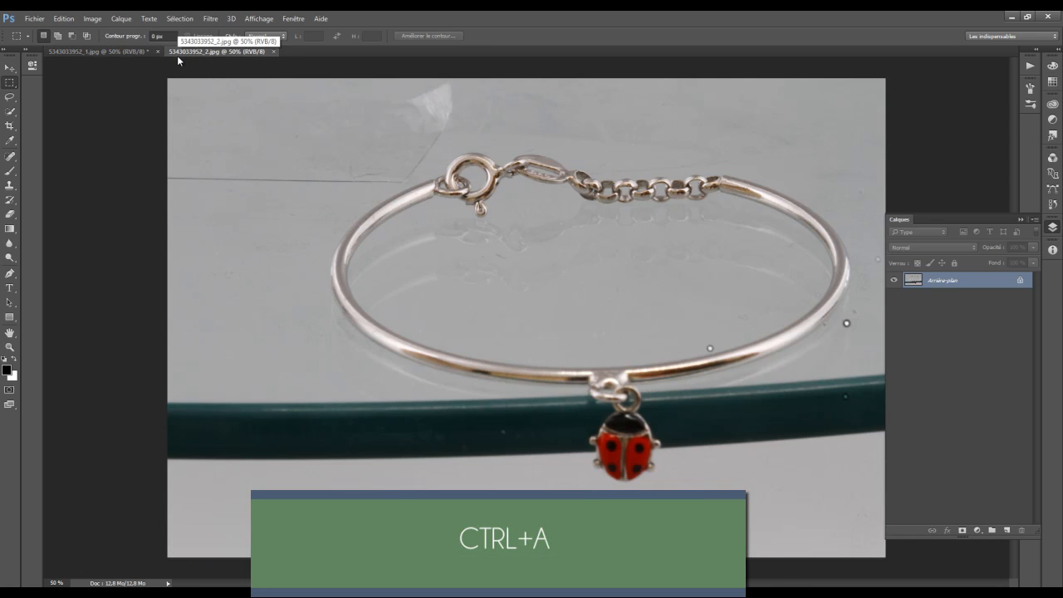
{"action": "key", "text": "ctrl+v"}
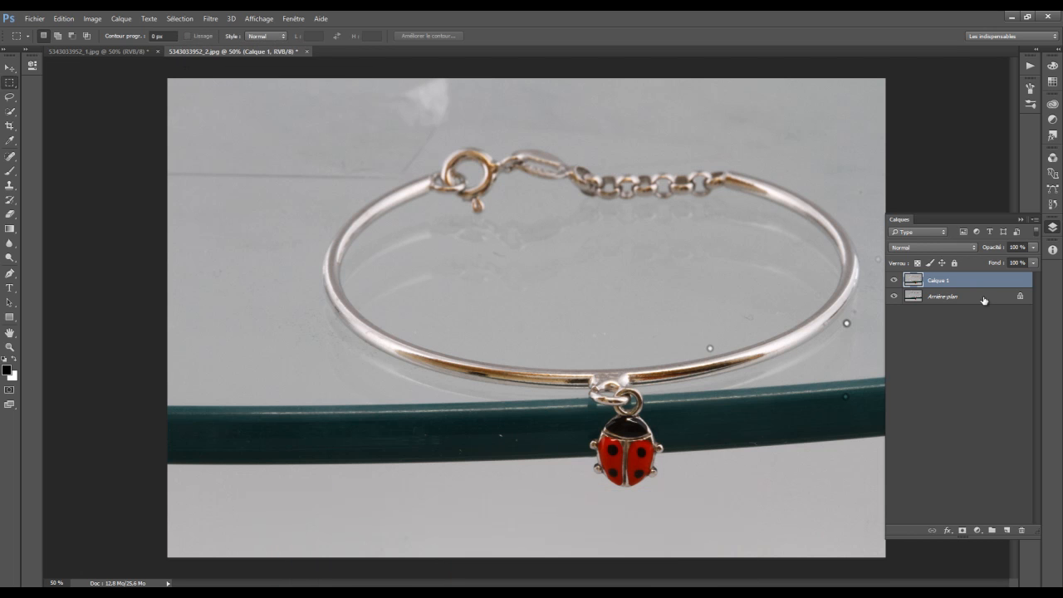
Convert the locked background into a normal layer named Calque 0.
{"action": "left_click", "coordinate": [982, 299]}
{"action": "double_click", "coordinate": [983, 298]}
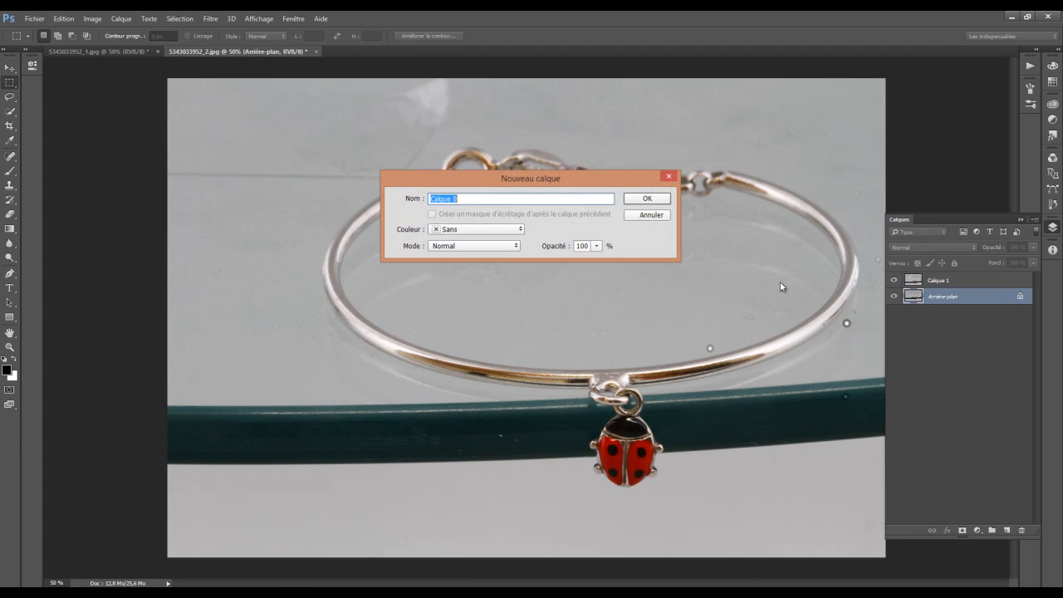
{"action": "left_click", "coordinate": [655, 200]}
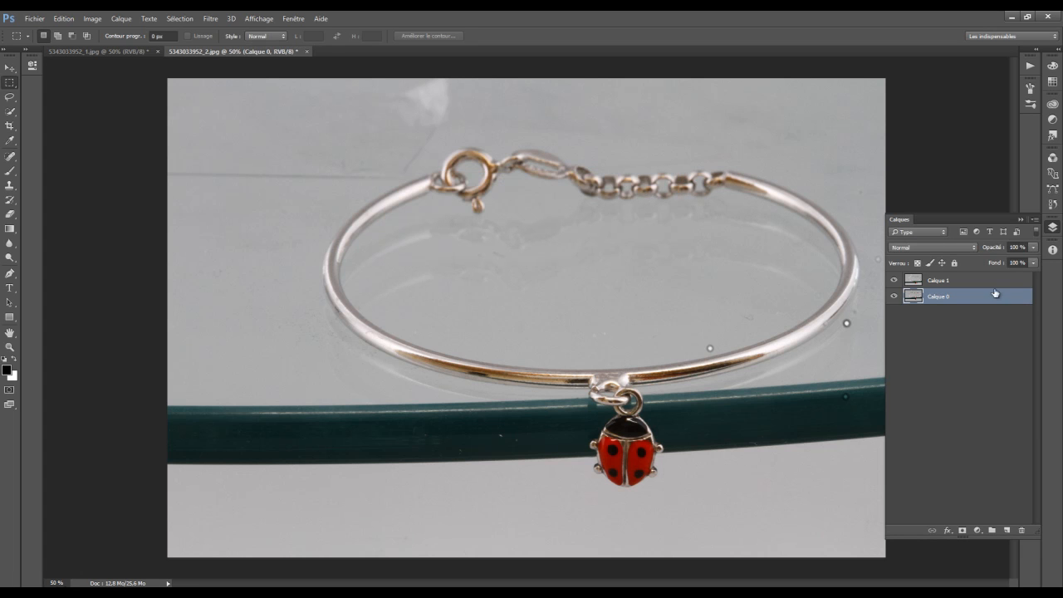
Lower the opacity of the pasted layer Calque 1 to 49% so both photos can be aligned.
{"action": "left_click", "coordinate": [942, 286]}
{"action": "left_click", "coordinate": [1033, 247]}
{"action": "left_click", "coordinate": [1004, 260]}
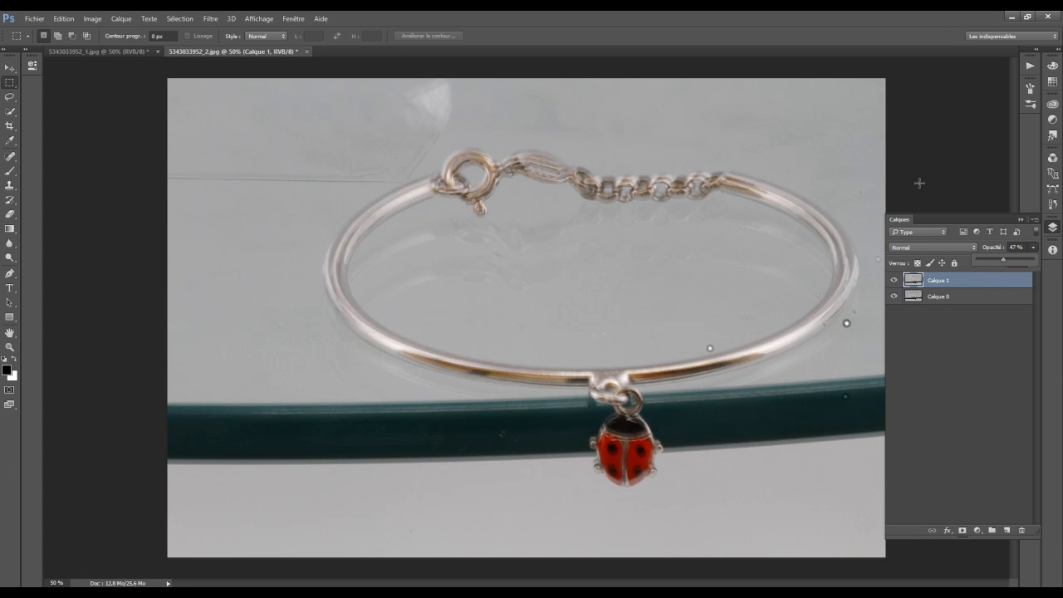
{"action": "left_click_drag", "start_coordinate": [1003, 260], "coordinate": [1005, 260]}
Free-transform Calque 1, scaling it down to about 97.7% and nudging it left to match the bracelet underneath.
{"action": "left_click", "coordinate": [7, 70]}
{"action": "left_click", "coordinate": [7, 71]}
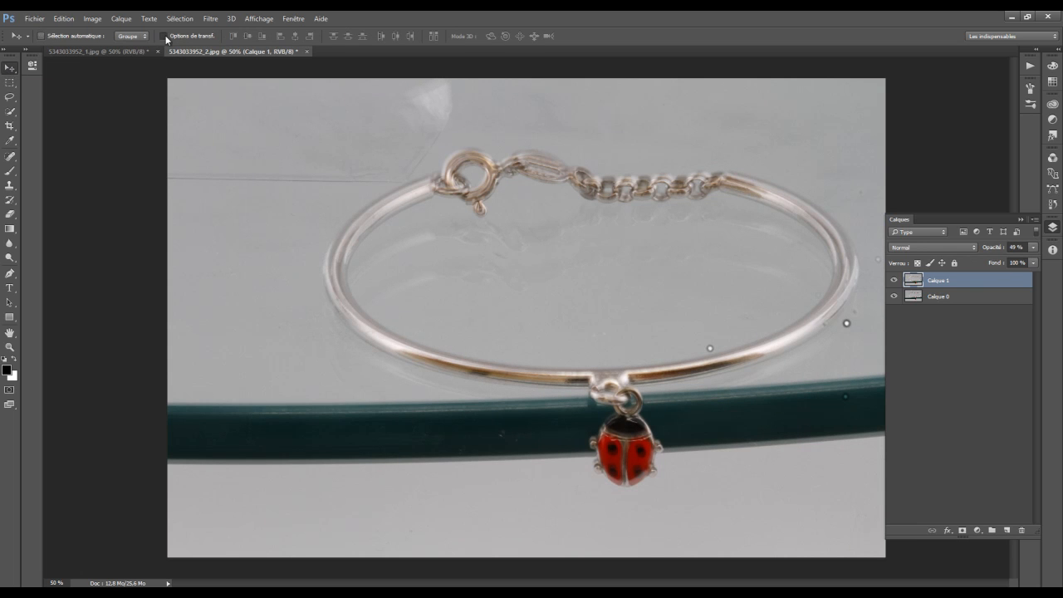
{"action": "key", "text": "ctrl+t"}
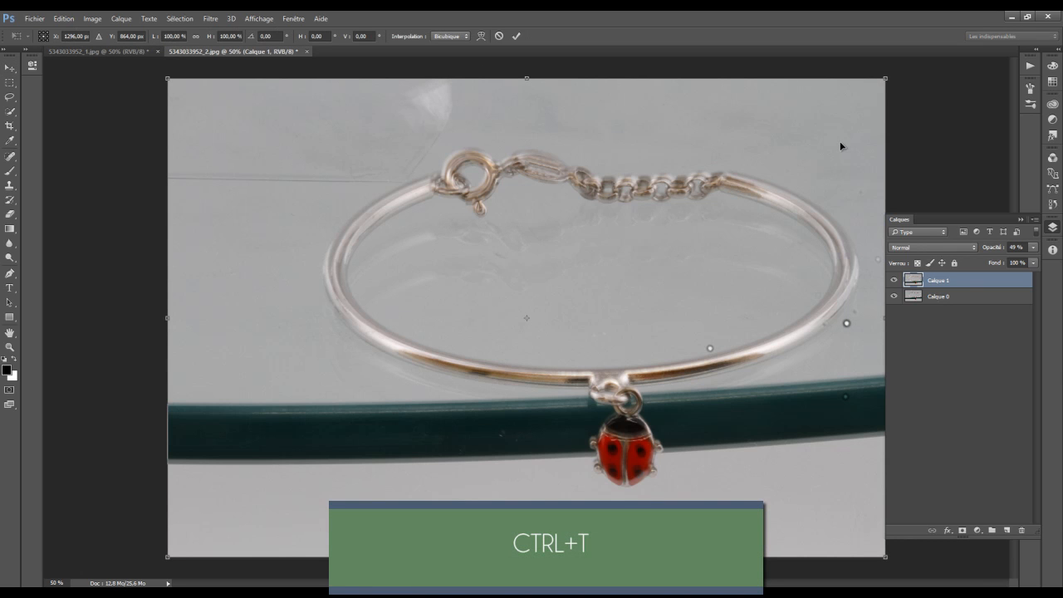
{"action": "left_click_drag", "start_coordinate": [166, 78], "coordinate": [175, 83]}
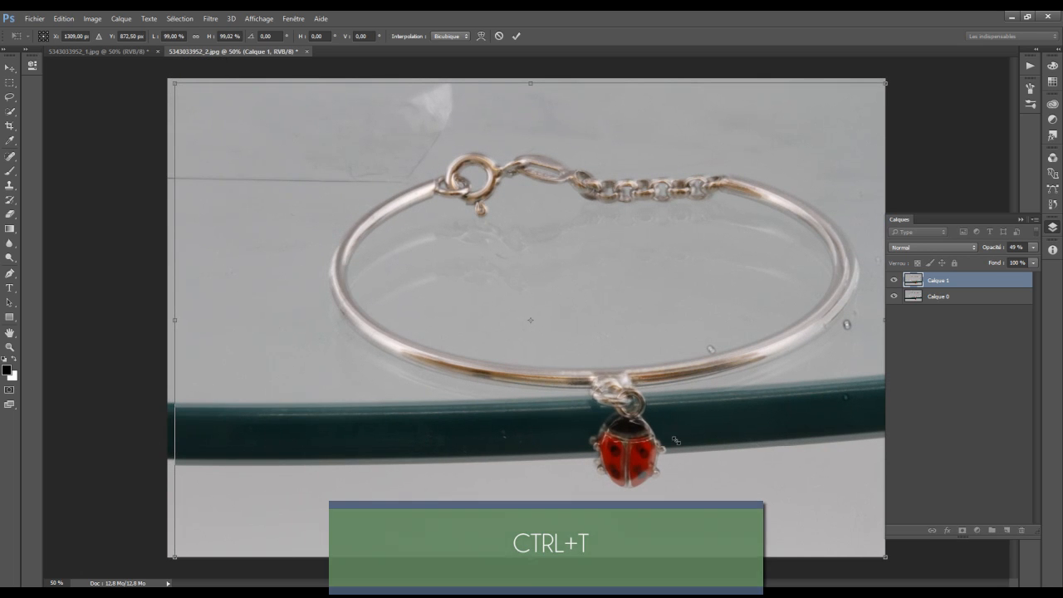
{"action": "left_click_drag", "start_coordinate": [886, 554], "coordinate": [877, 549]}
{"action": "key", "text": "Left"}
{"action": "key", "text": "Left"}
{"action": "key", "text": "Left"}
{"action": "key", "text": "Left"}
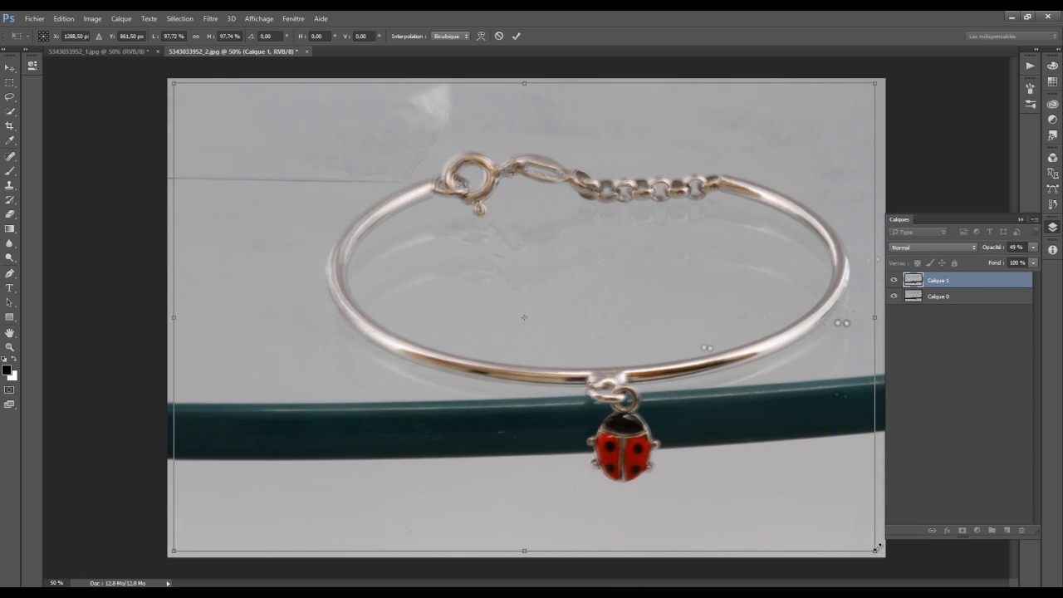
Scale Calque 1 down further to about 97.1%, nudge it down onto the bracelet below and apply the transformation.
{"action": "left_click_drag", "start_coordinate": [174, 550], "coordinate": [180, 550]}
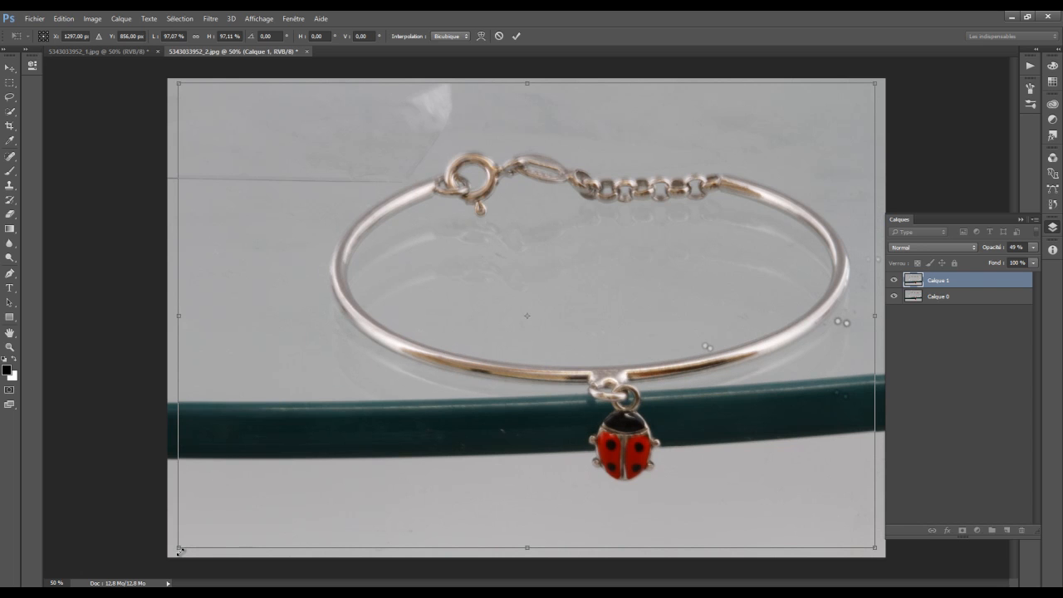
{"action": "key", "text": "Down"}
{"action": "key", "text": "Down"}
{"action": "key", "text": "Down"}
{"action": "key", "text": "Down"}
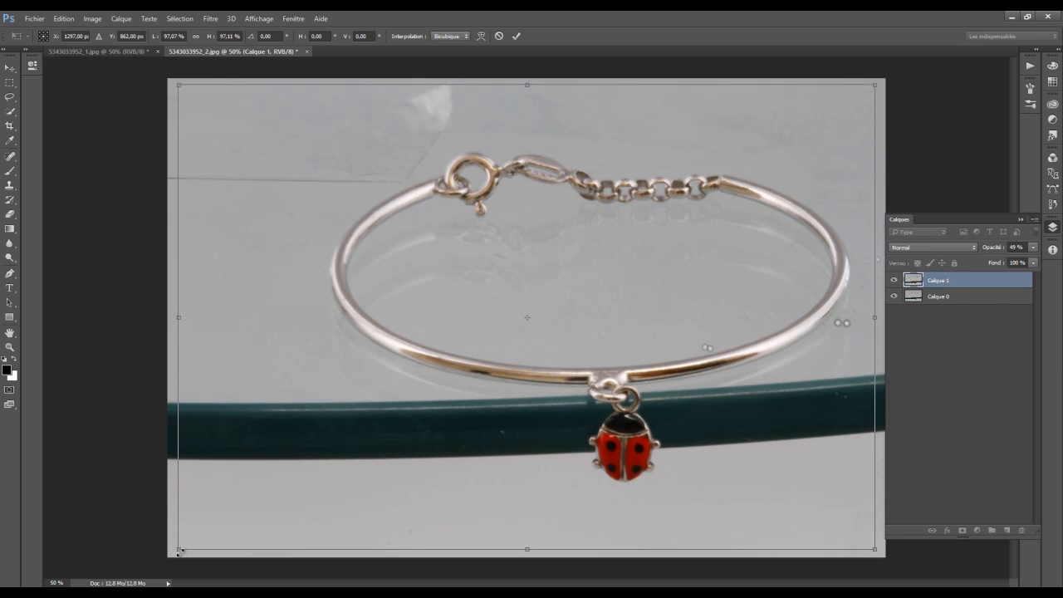
{"action": "key", "text": "Return"}
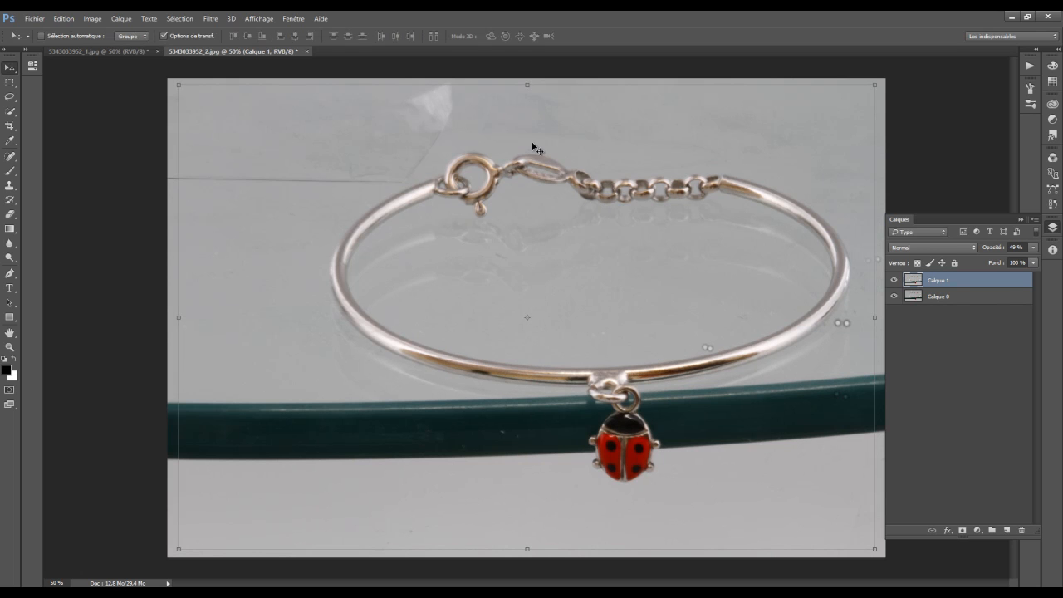
Restore the opacity of Calque 1 to 100% and add a layer mask to it.
{"action": "left_click", "coordinate": [1034, 247]}
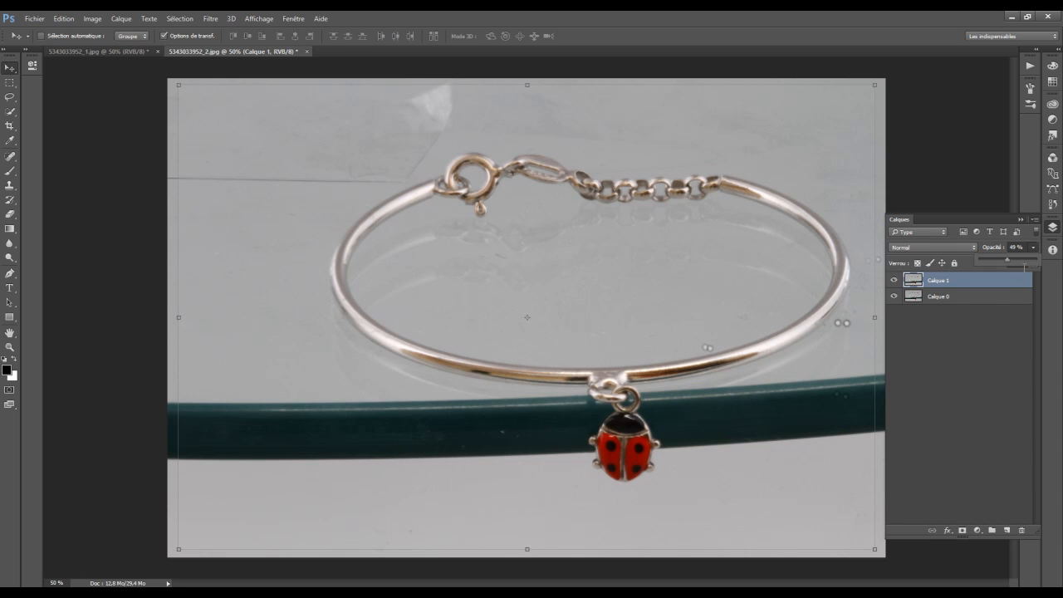
{"action": "left_click_drag", "start_coordinate": [1007, 259], "coordinate": [1038, 260]}
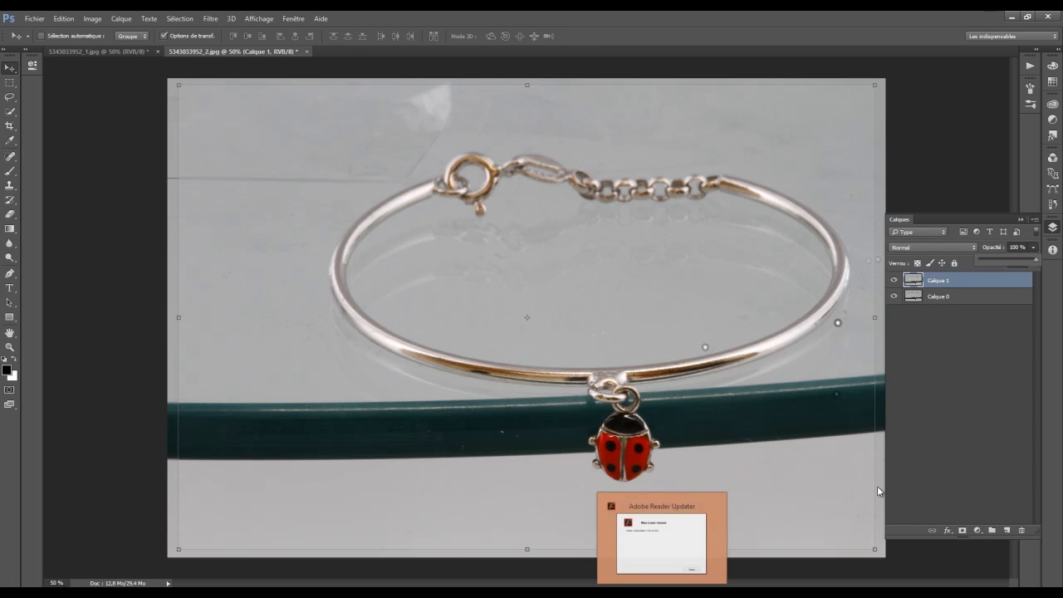
{"action": "left_click", "coordinate": [737, 359]}
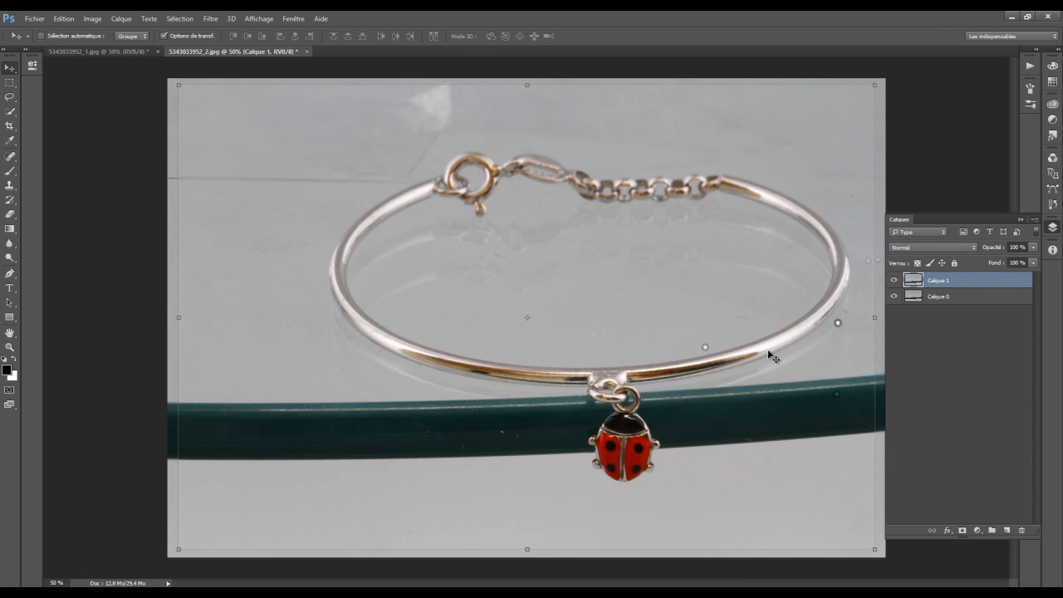
{"action": "left_click", "coordinate": [963, 530]}
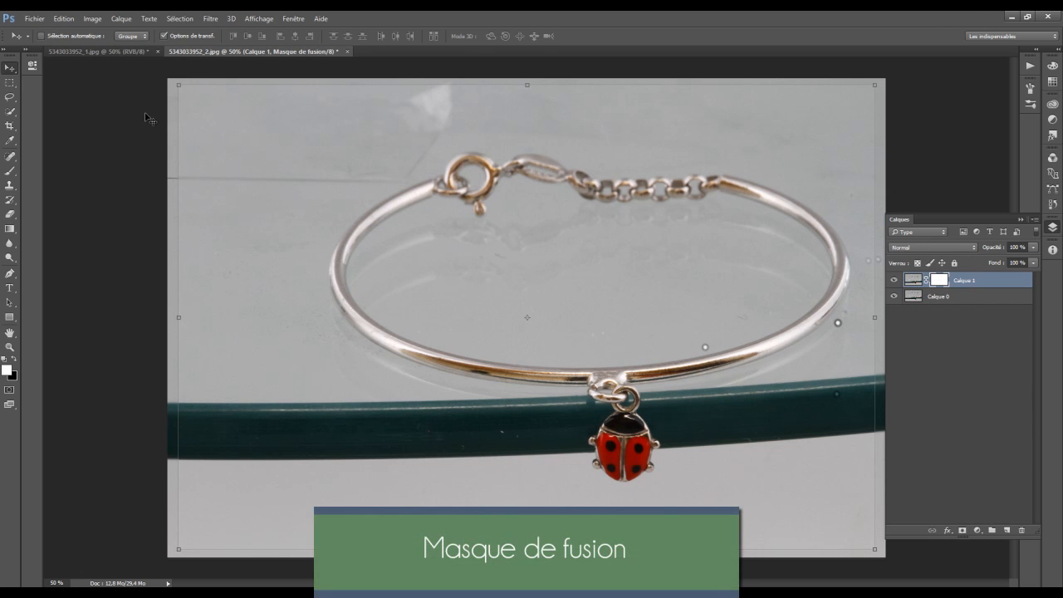
With a soft black 404 px brush at 0% hardness, mask out the blurred clasp, chain and rear of the bracelet on Calque 1.
{"action": "left_click", "coordinate": [11, 170]}
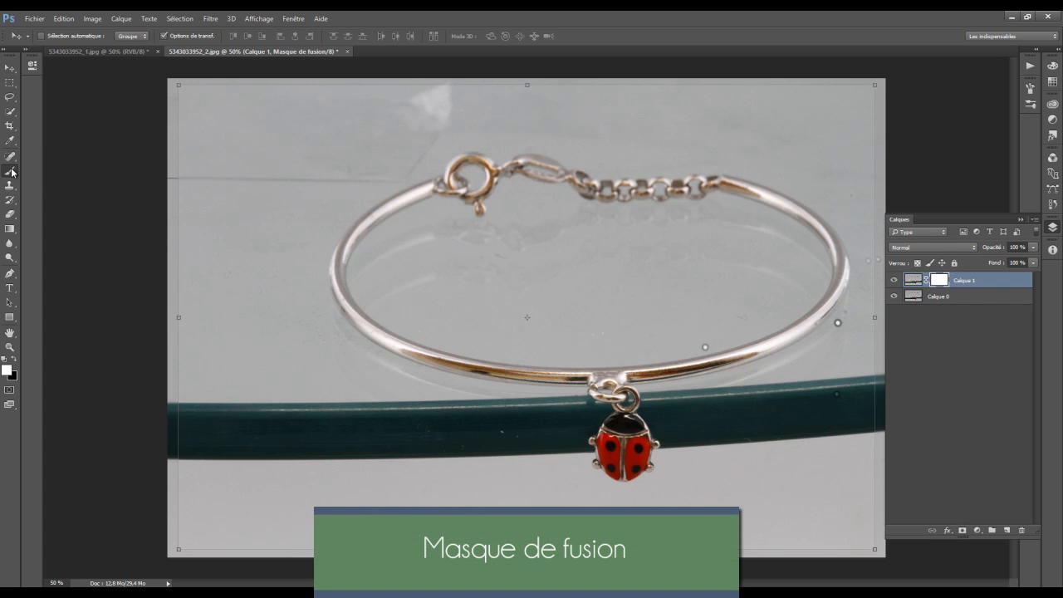
{"action": "right_click", "coordinate": [367, 155]}
{"action": "left_click_drag", "start_coordinate": [480, 182], "coordinate": [491, 181]}
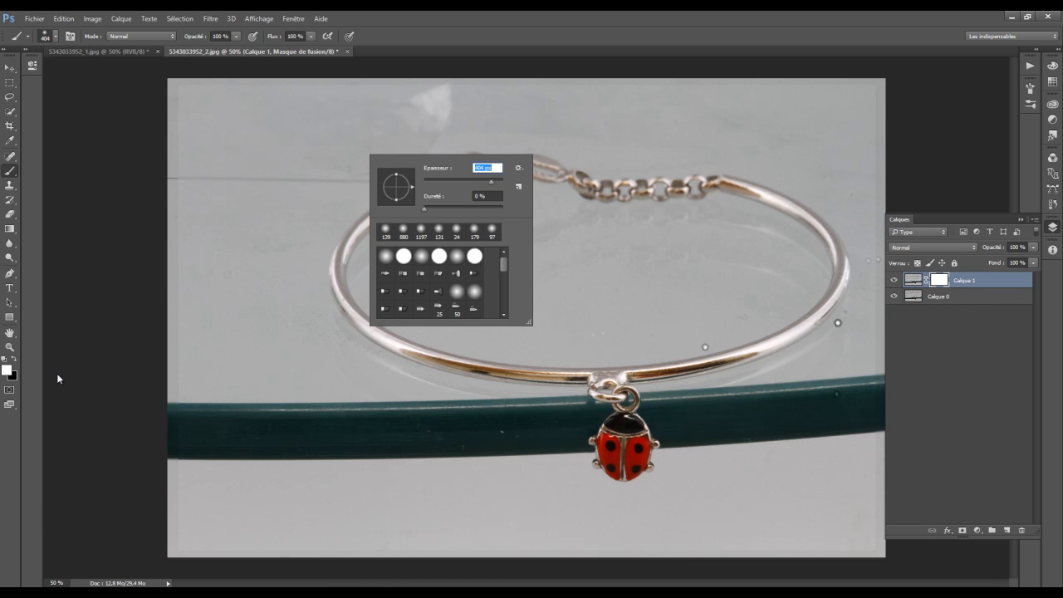
{"action": "left_click", "coordinate": [14, 359]}
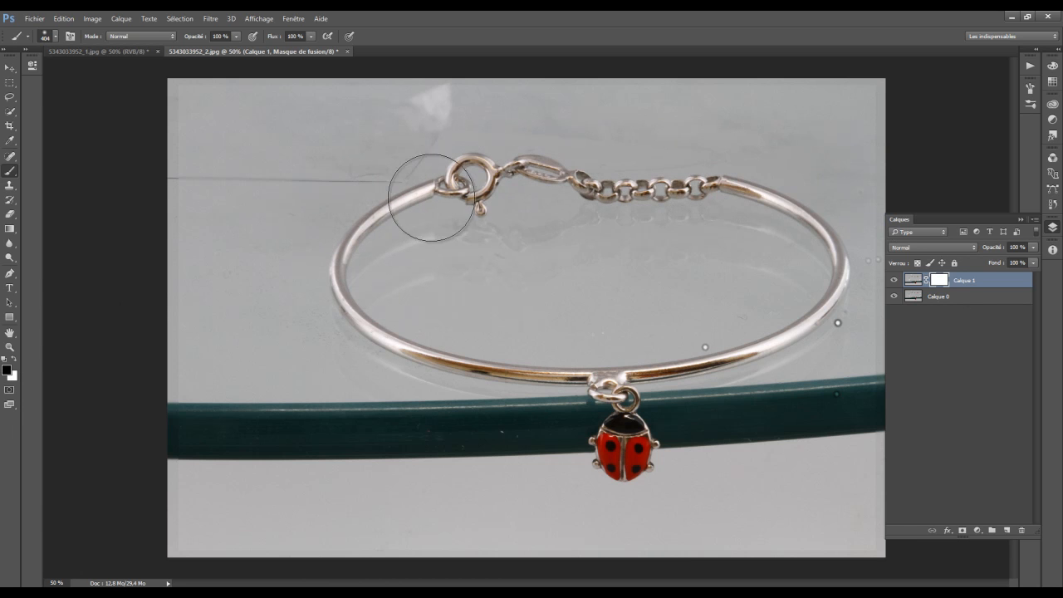
{"action": "mouse_move", "coordinate": [757, 200]}
{"action": "left_mouse_down"}
{"action": "mouse_move", "coordinate": [850, 235]}
{"action": "mouse_move", "coordinate": [852, 252]}
{"action": "mouse_move", "coordinate": [868, 257]}
{"action": "left_mouse_up"}
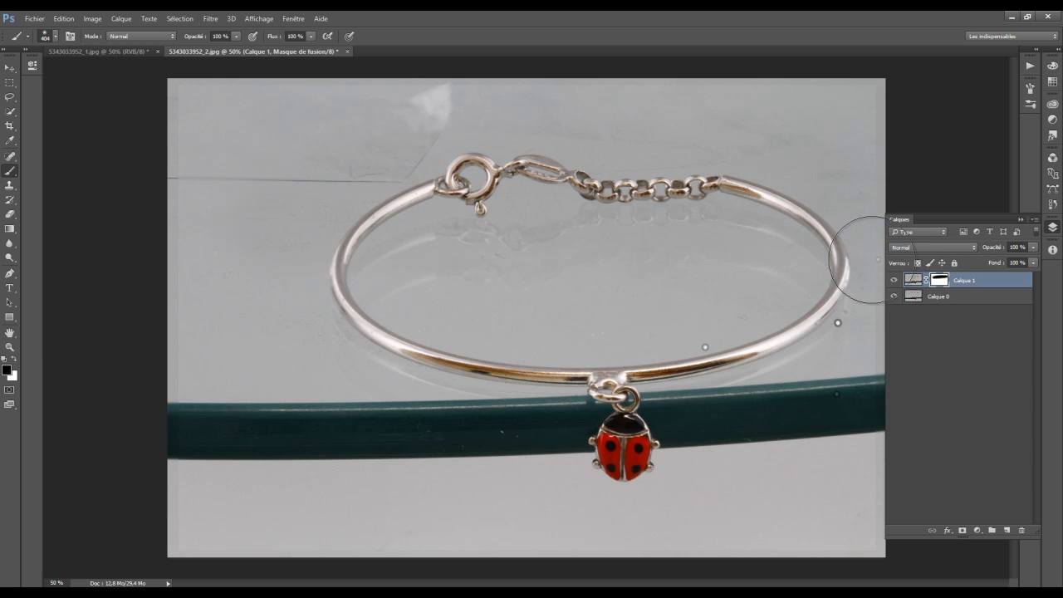
{"action": "mouse_move", "coordinate": [449, 168]}
{"action": "left_mouse_down"}
{"action": "mouse_move", "coordinate": [473, 158]}
{"action": "mouse_move", "coordinate": [524, 177]}
{"action": "left_mouse_up"}
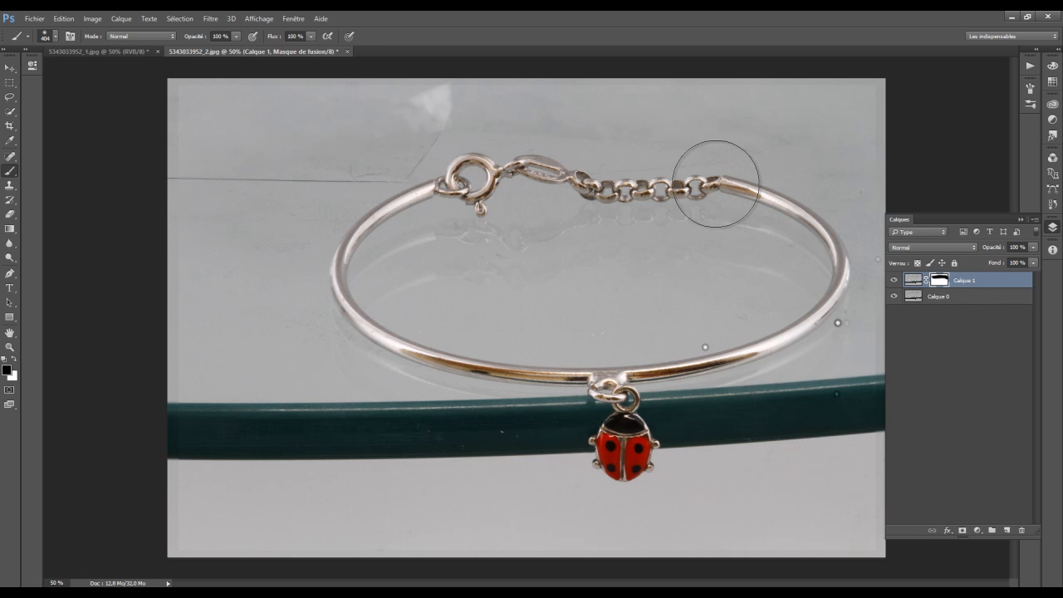
Paint the mask white over the clasp and chain to restore the blurred area, and repaint it black.
{"action": "key", "text": "x"}
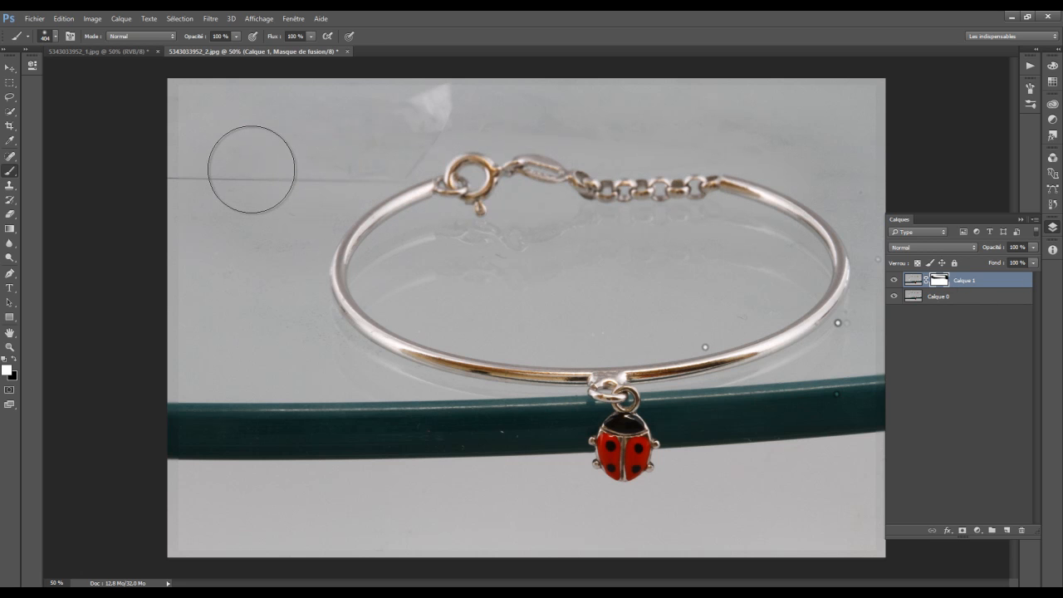
{"action": "key", "text": "x"}
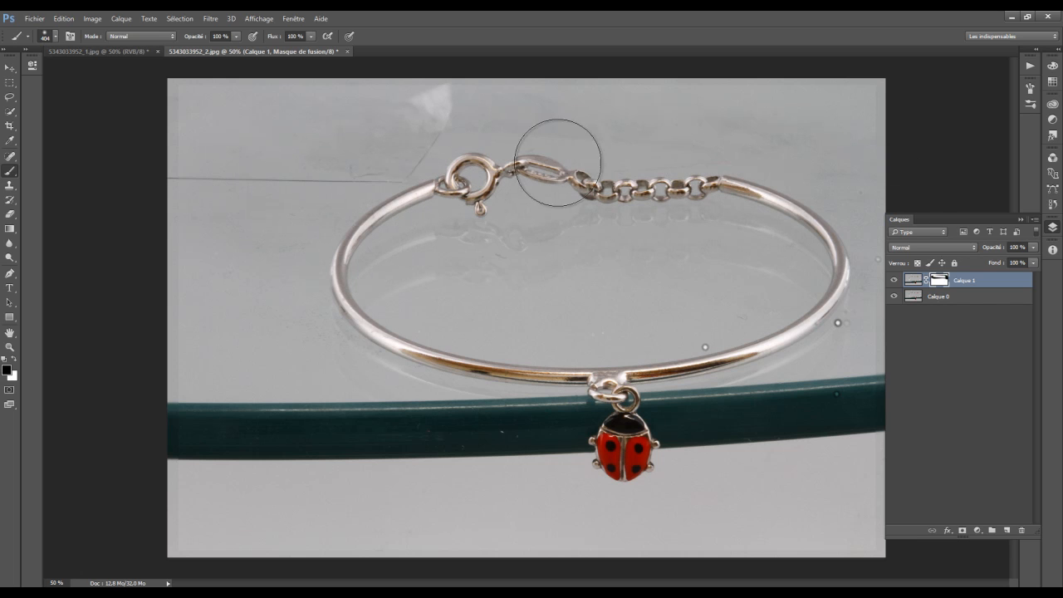
{"action": "left_click_drag", "start_coordinate": [780, 218], "coordinate": [853, 243]}
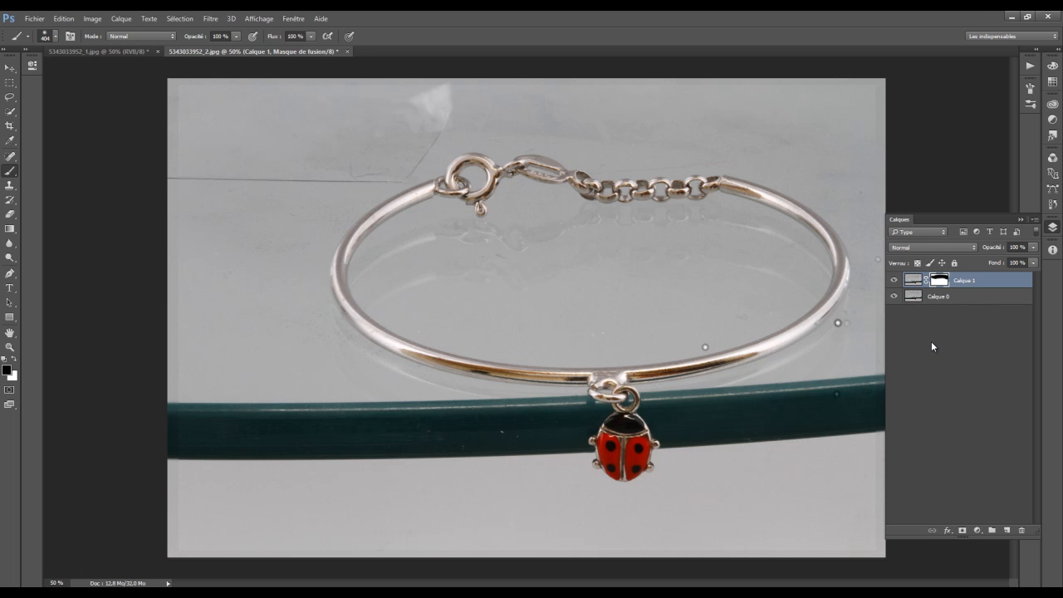
Add a new layer and use Apply Image with the merged (Fusionné) RVB source, Produit blending and 100% opacity.
{"action": "left_click", "coordinate": [1006, 530]}
{"action": "left_click", "coordinate": [91, 18]}
{"action": "left_click", "coordinate": [133, 177]}
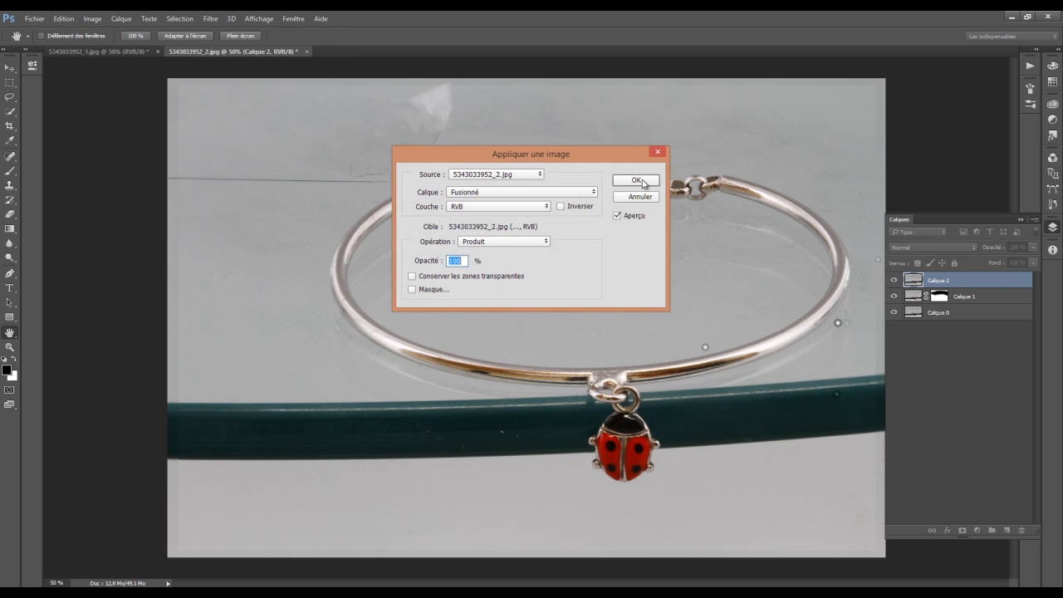
{"action": "left_click", "coordinate": [647, 182]}
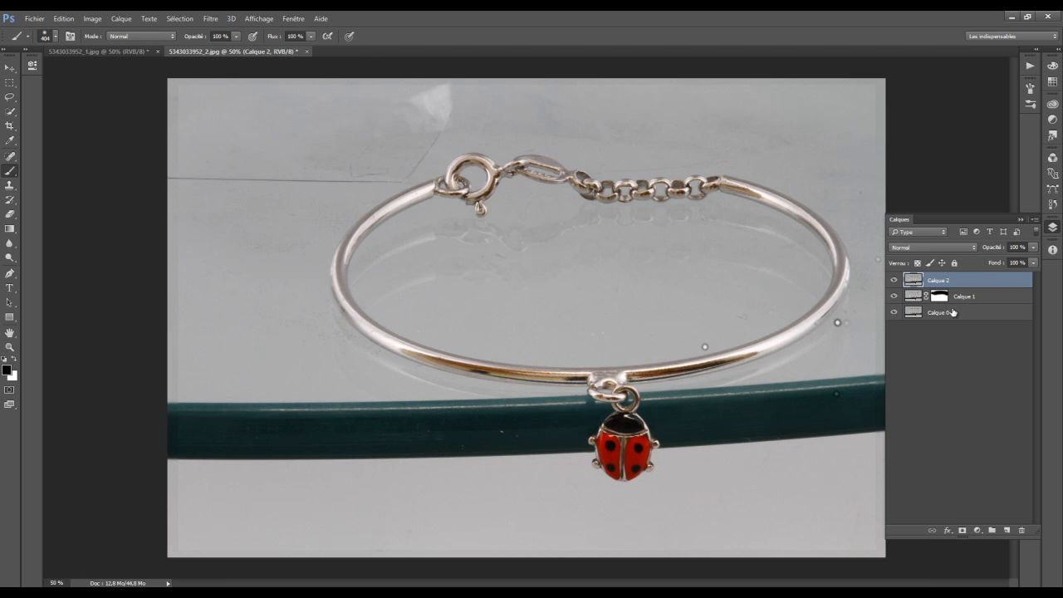
Hide Calque 1 and Calque 0 to check the merged layer alone, and delete both layers.
{"action": "left_click", "coordinate": [893, 295]}
{"action": "left_click", "coordinate": [894, 312]}
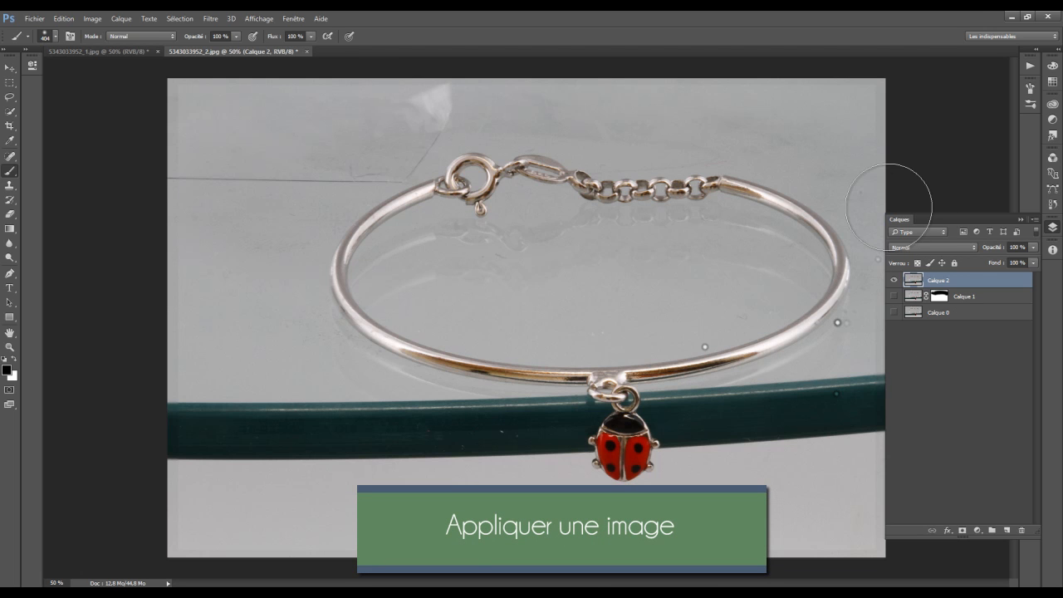
{"action": "left_click", "coordinate": [972, 296]}
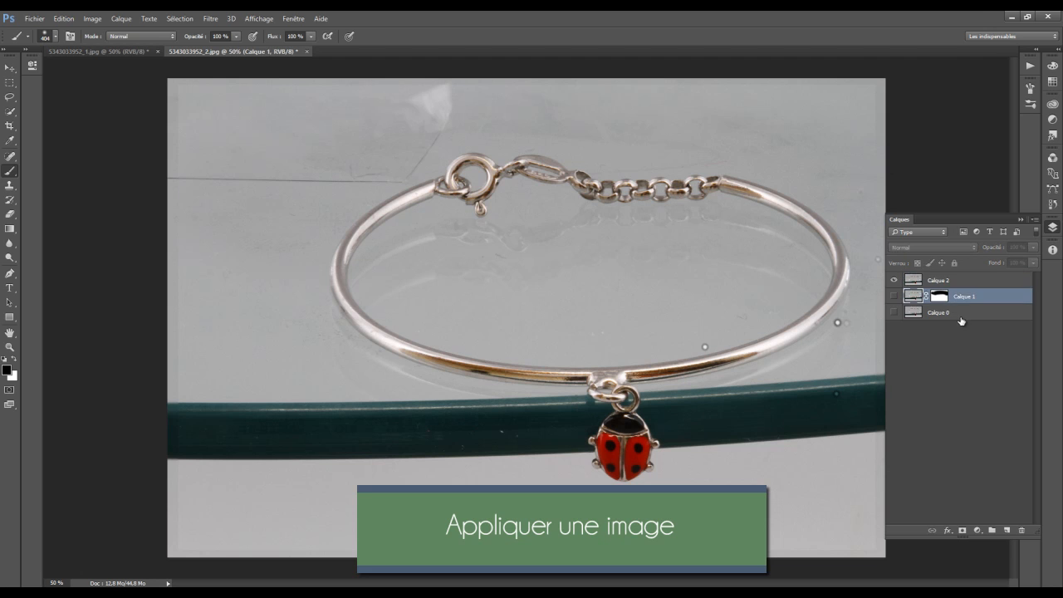
{"action": "left_click", "coordinate": [958, 313], "text": "shift"}
{"action": "key", "text": "Delete"}
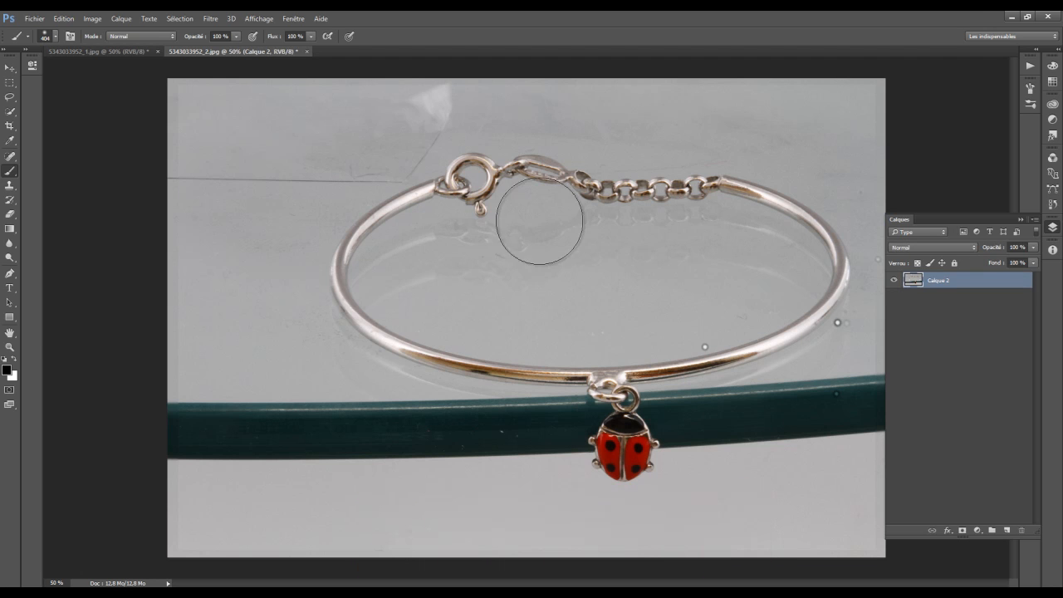
Apply the Accentuation filter to Calque 2 with Gain 63%, Rayon 8,4 pixels and Seuil 37 niveaux.
{"action": "left_click", "coordinate": [211, 19]}
{"action": "mouse_move", "coordinate": [245, 217]}
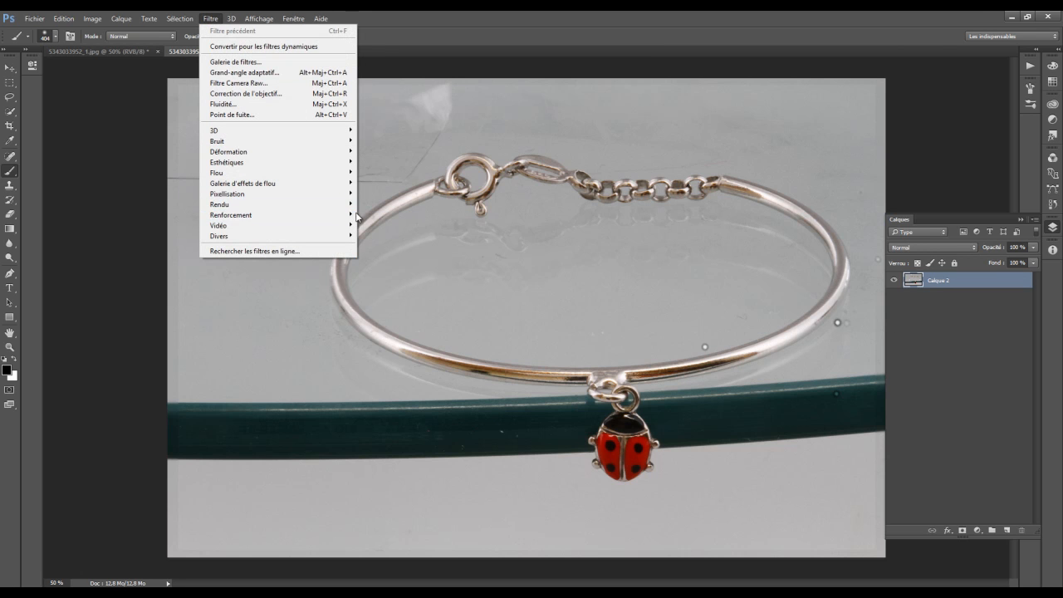
{"action": "left_click", "coordinate": [372, 216]}
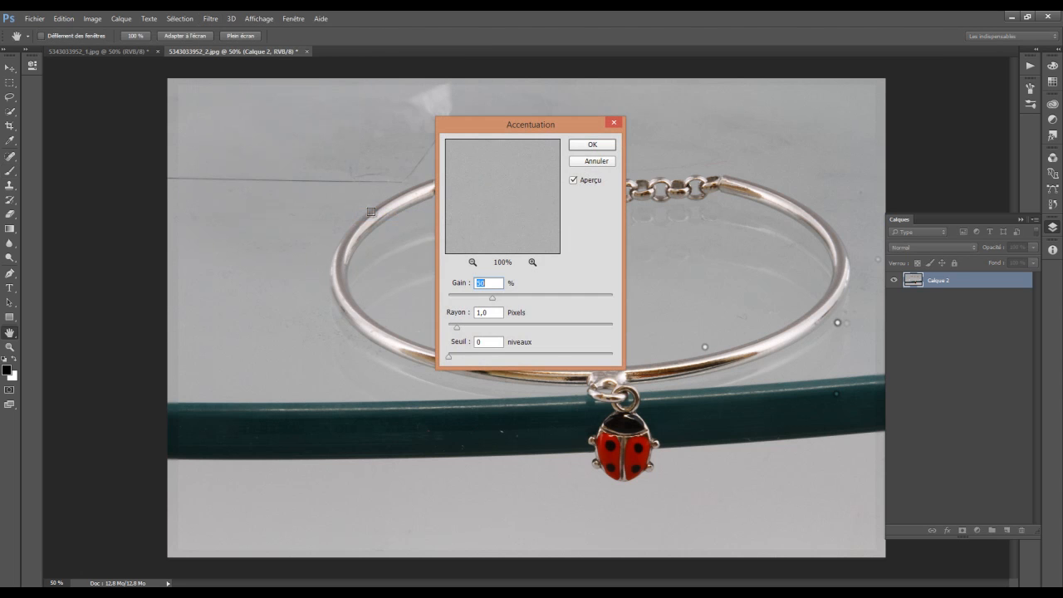
{"action": "left_click_drag", "start_coordinate": [544, 135], "coordinate": [217, 149]}
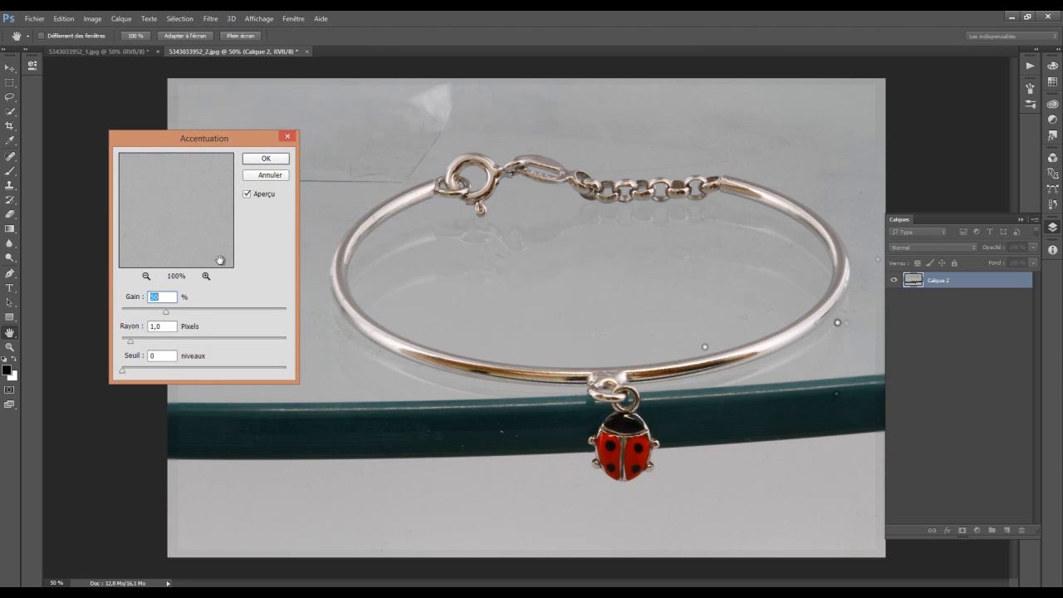
{"action": "left_click_drag", "start_coordinate": [180, 314], "coordinate": [231, 346]}
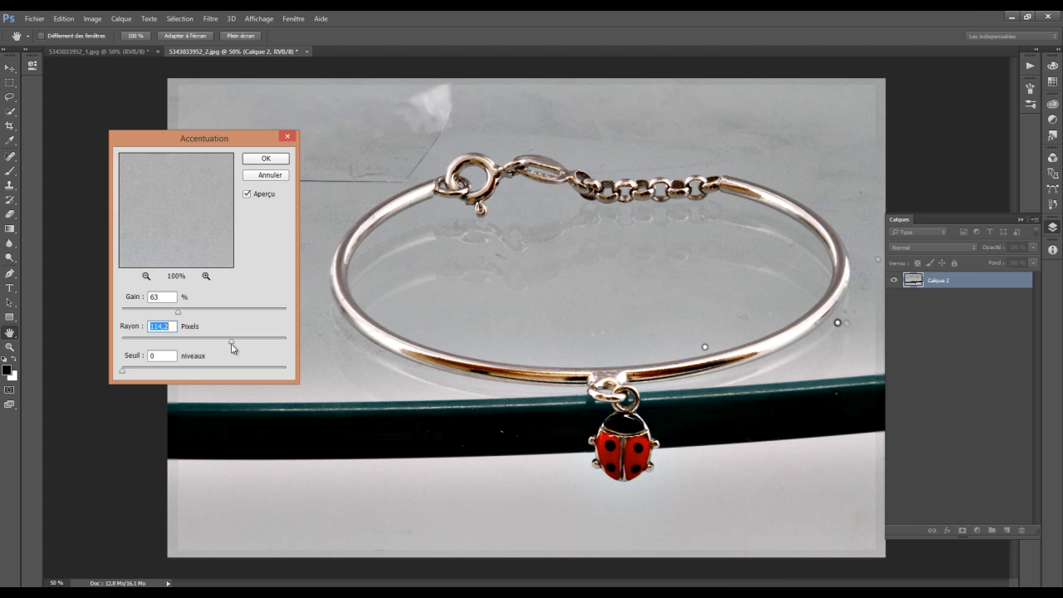
{"action": "left_click_drag", "start_coordinate": [232, 345], "coordinate": [181, 349]}
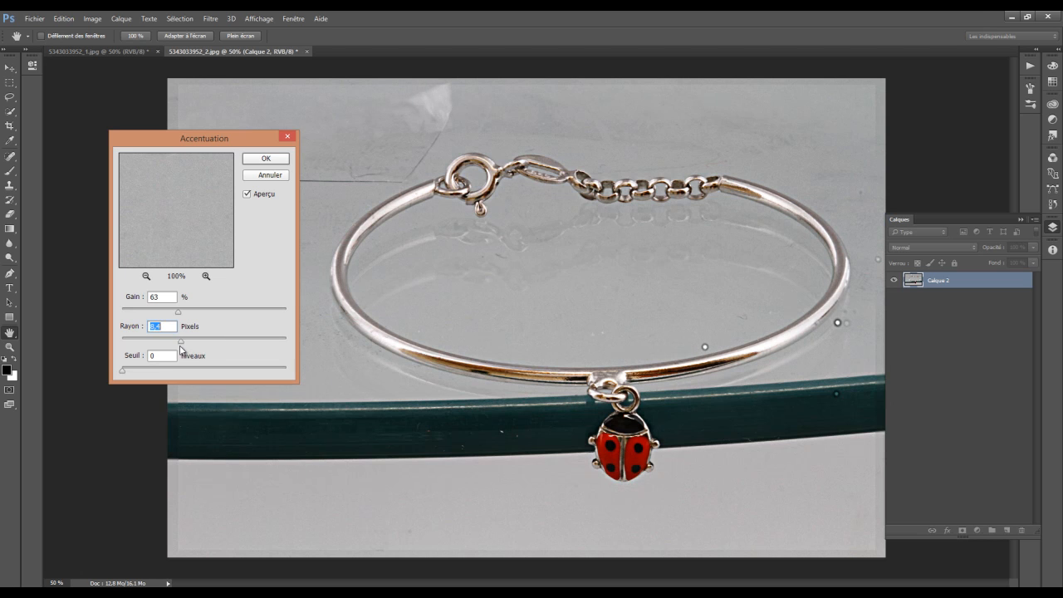
{"action": "left_click", "coordinate": [125, 371]}
{"action": "left_click_drag", "start_coordinate": [124, 371], "coordinate": [155, 367]}
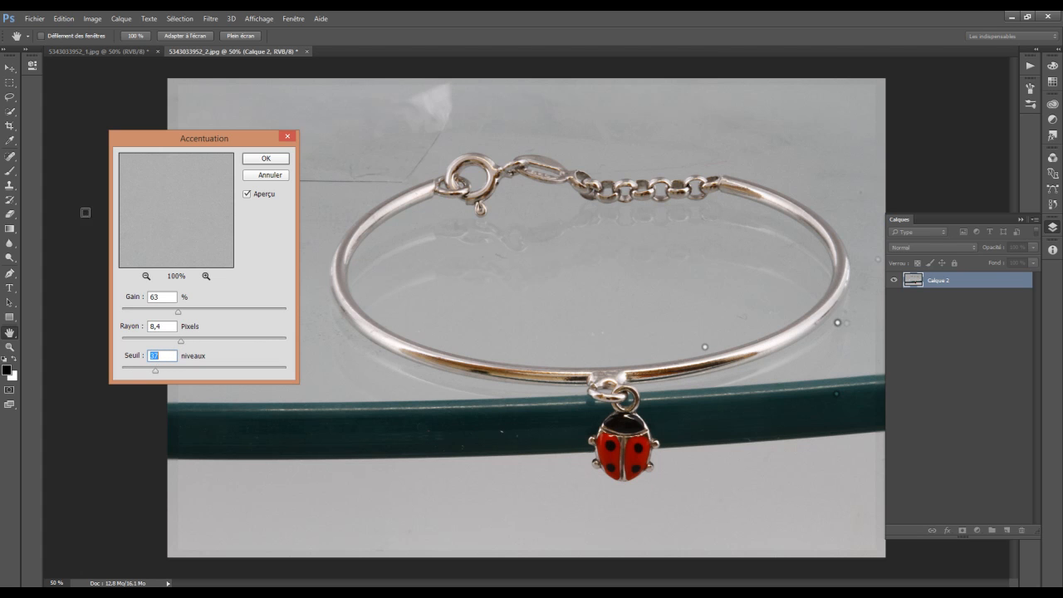
{"action": "left_click", "coordinate": [266, 159]}
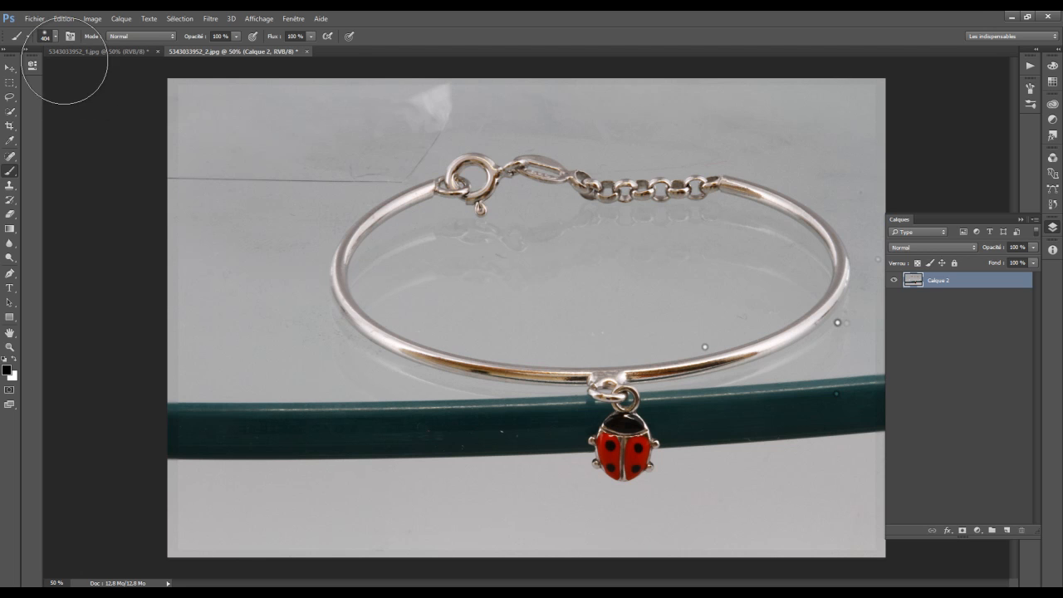
Apply the Plus net sharpening filter to Calque 2 twice and examine the bracelet.
{"action": "left_click", "coordinate": [210, 19]}
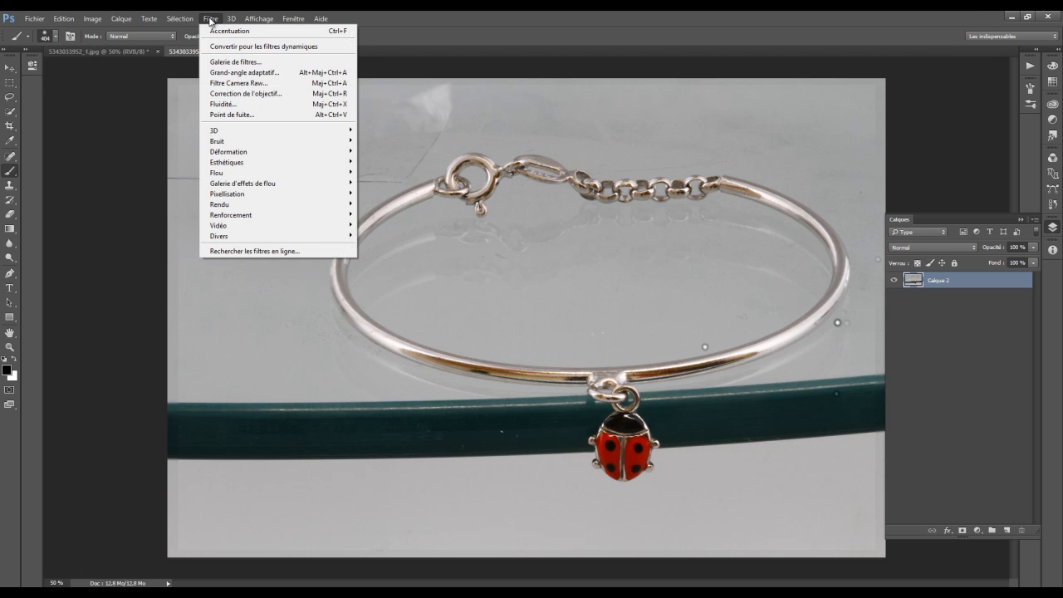
{"action": "mouse_move", "coordinate": [237, 218]}
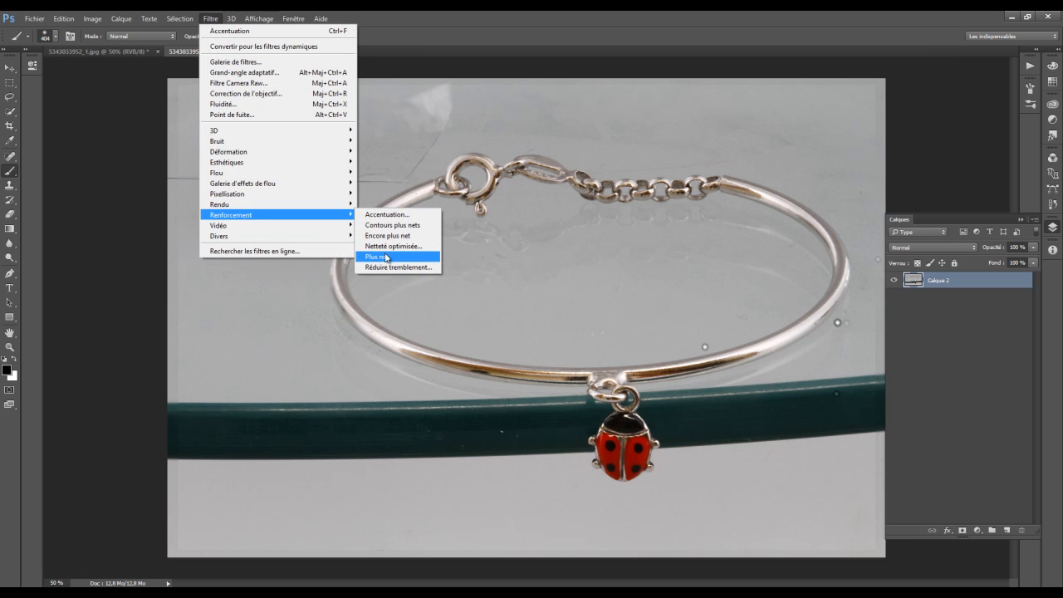
{"action": "left_click", "coordinate": [378, 258]}
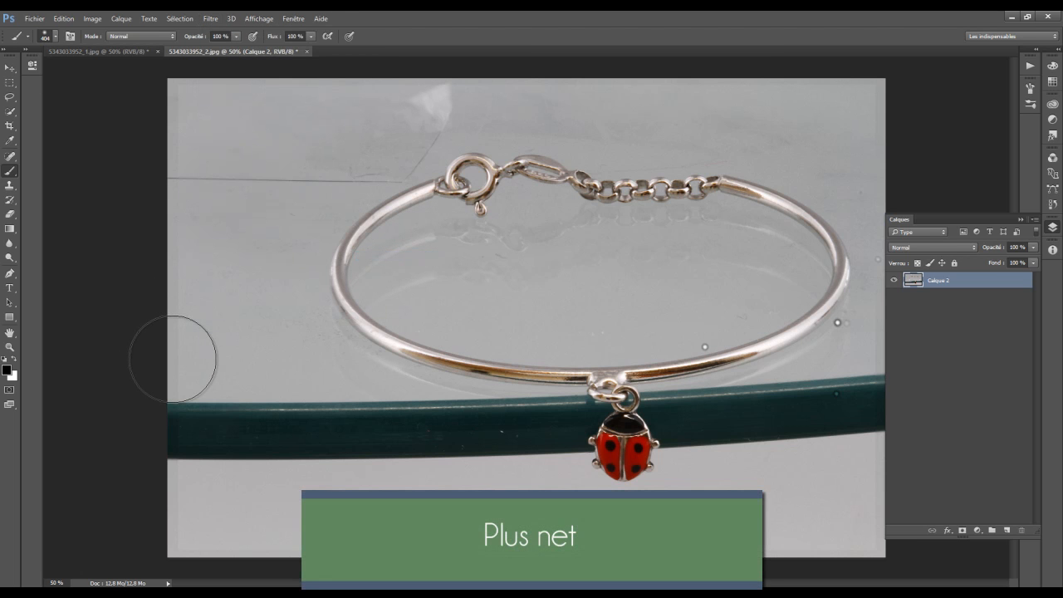
{"action": "key", "text": "ctrl+plus"}
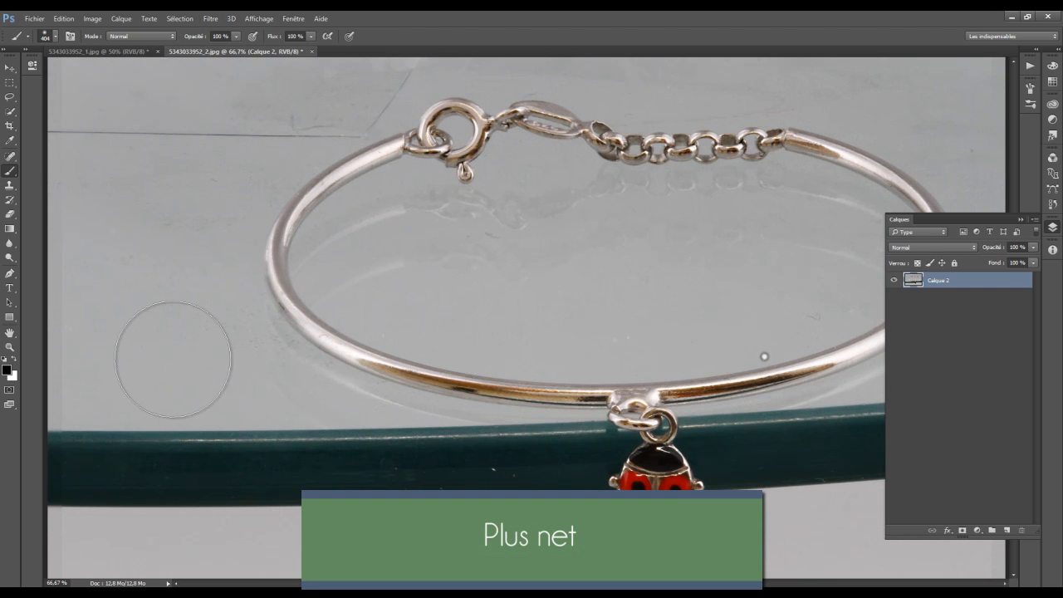
{"action": "scroll", "coordinate": [324, 373], "scroll_direction": "right", "scroll_amount": 3}
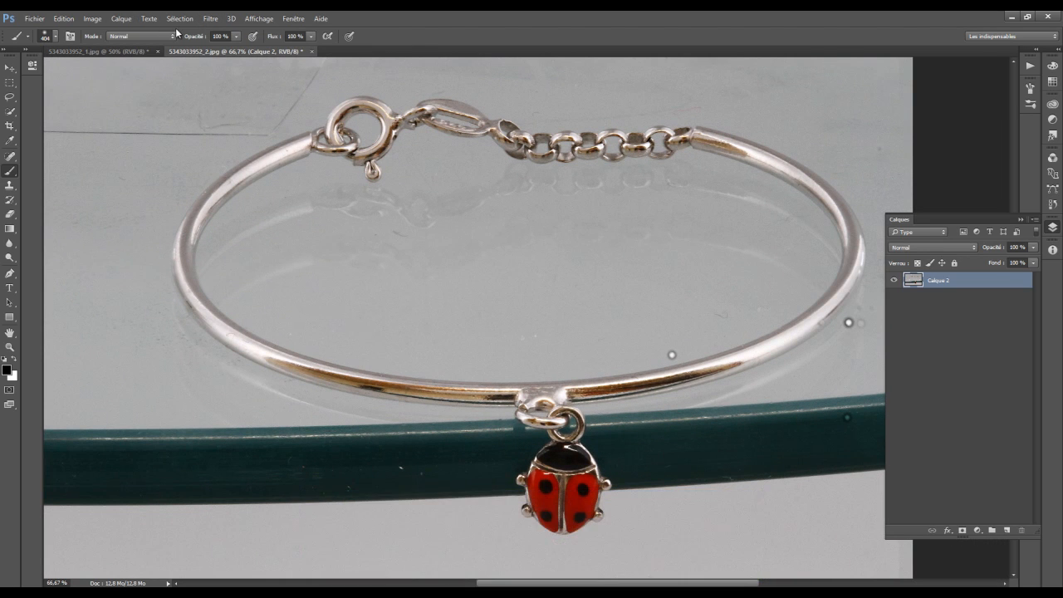
{"action": "left_click", "coordinate": [206, 20]}
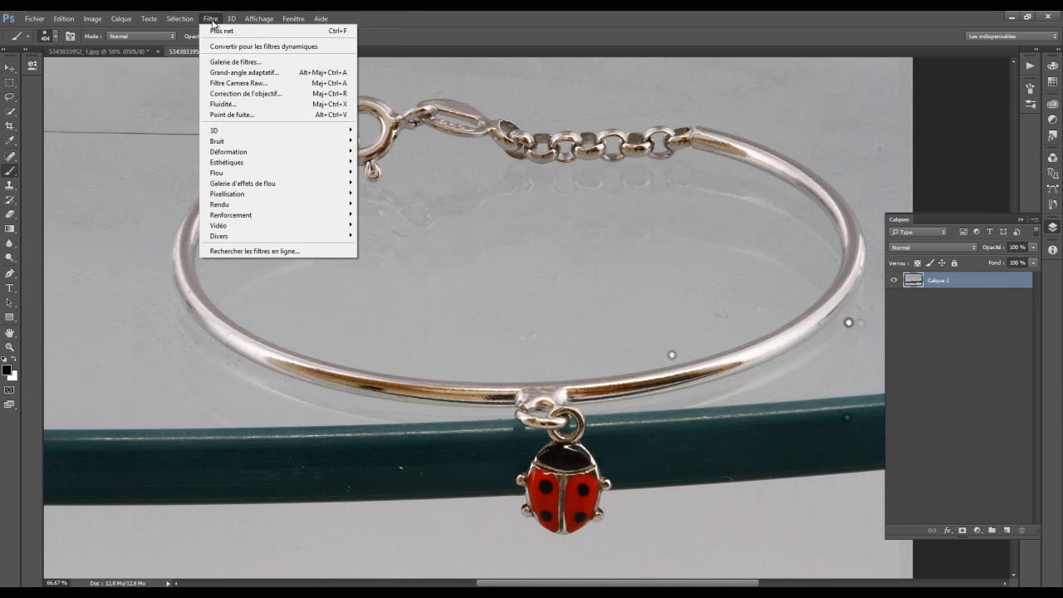
{"action": "left_click", "coordinate": [274, 31]}
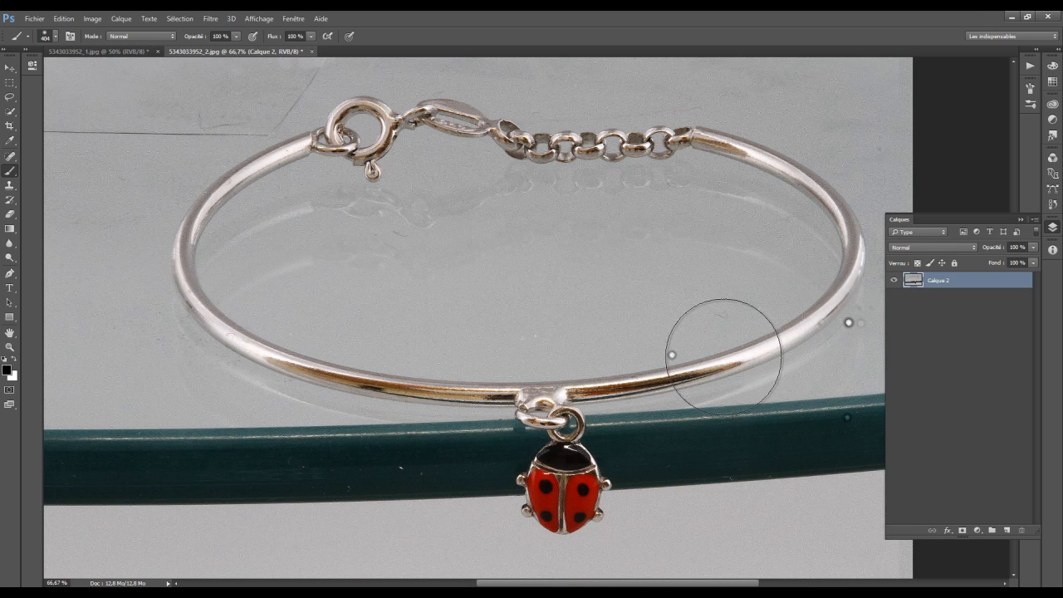
{"action": "key", "text": "ctrl+minus"}
{"action": "key", "text": "ctrl+minus"}
{"action": "key", "text": "ctrl+plus"}
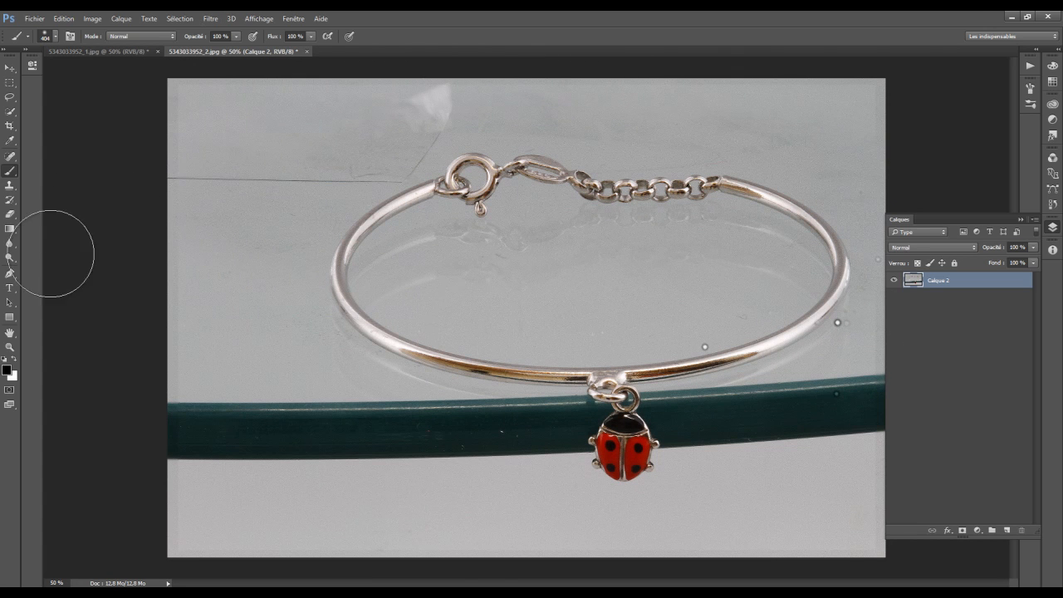
With the Sharpen tool at 151 px and 50% intensity, sharpen the front right curve of the bracelet.
{"action": "left_click", "coordinate": [14, 316]}
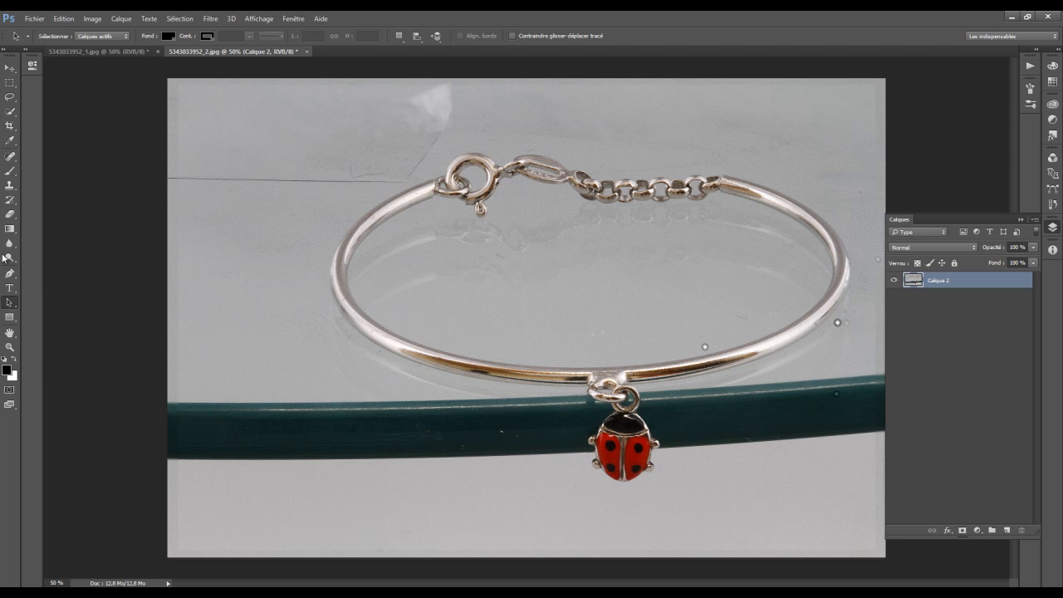
{"action": "left_click", "coordinate": [6, 258]}
{"action": "left_click", "coordinate": [10, 242]}
{"action": "left_click", "coordinate": [52, 252]}
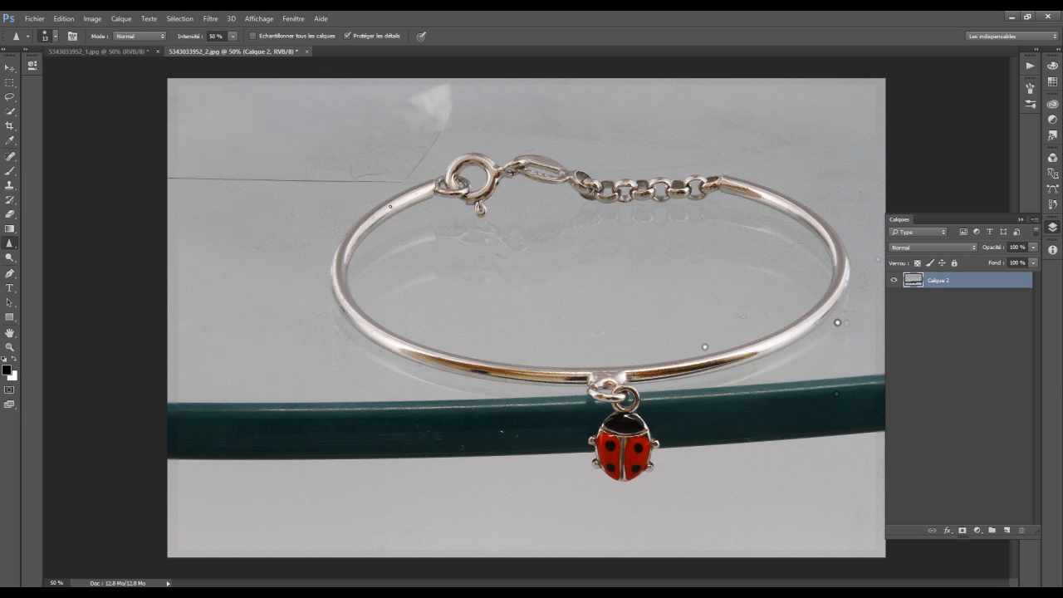
{"action": "right_click", "coordinate": [474, 217]}
{"action": "left_click_drag", "start_coordinate": [510, 217], "coordinate": [514, 218]}
{"action": "mouse_move", "coordinate": [760, 183]}
{"action": "left_mouse_down"}
{"action": "mouse_move", "coordinate": [826, 227]}
{"action": "mouse_move", "coordinate": [782, 192]}
{"action": "mouse_move", "coordinate": [829, 234]}
{"action": "mouse_move", "coordinate": [854, 290]}
{"action": "mouse_move", "coordinate": [770, 343]}
{"action": "mouse_move", "coordinate": [841, 289]}
{"action": "mouse_move", "coordinate": [770, 353]}
{"action": "mouse_move", "coordinate": [805, 333]}
{"action": "mouse_move", "coordinate": [812, 318]}
{"action": "mouse_move", "coordinate": [748, 366]}
{"action": "mouse_move", "coordinate": [828, 297]}
{"action": "mouse_move", "coordinate": [763, 370]}
{"action": "mouse_move", "coordinate": [806, 333]}
{"action": "mouse_move", "coordinate": [762, 313]}
{"action": "mouse_move", "coordinate": [790, 344]}
{"action": "mouse_move", "coordinate": [790, 305]}
{"action": "mouse_move", "coordinate": [753, 314]}
{"action": "mouse_move", "coordinate": [747, 391]}
{"action": "mouse_move", "coordinate": [865, 334]}
{"action": "mouse_move", "coordinate": [778, 348]}
{"action": "mouse_move", "coordinate": [762, 383]}
{"action": "left_mouse_up"}
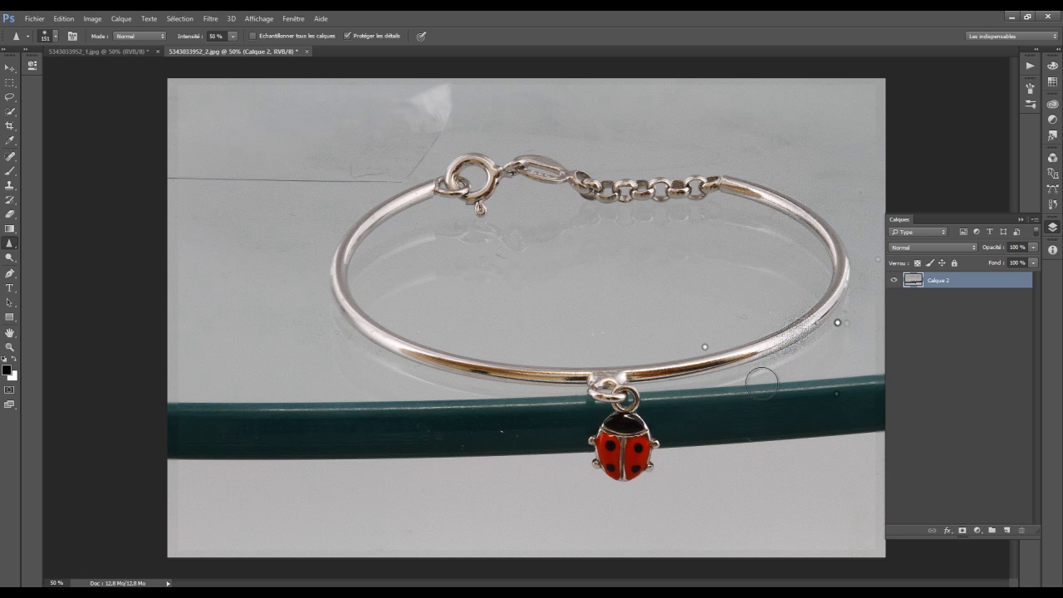
Undo the sharpening edits and the layer deletion, back to the merged Calque 2 above Calque 1 and Calque 0.
{"action": "key", "text": "ctrl+z"}
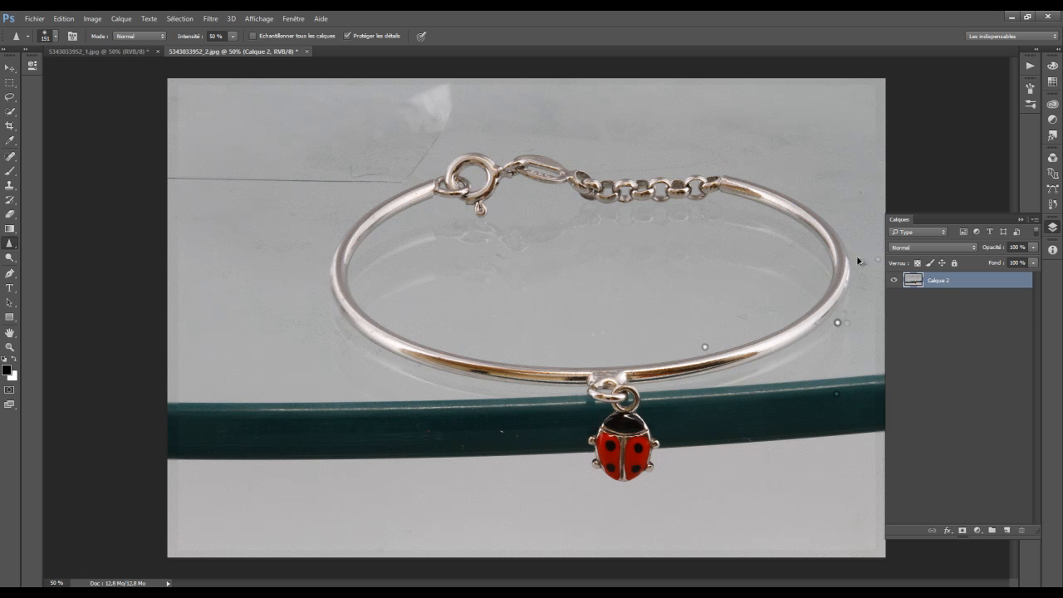
{"action": "key", "text": "ctrl+z"}
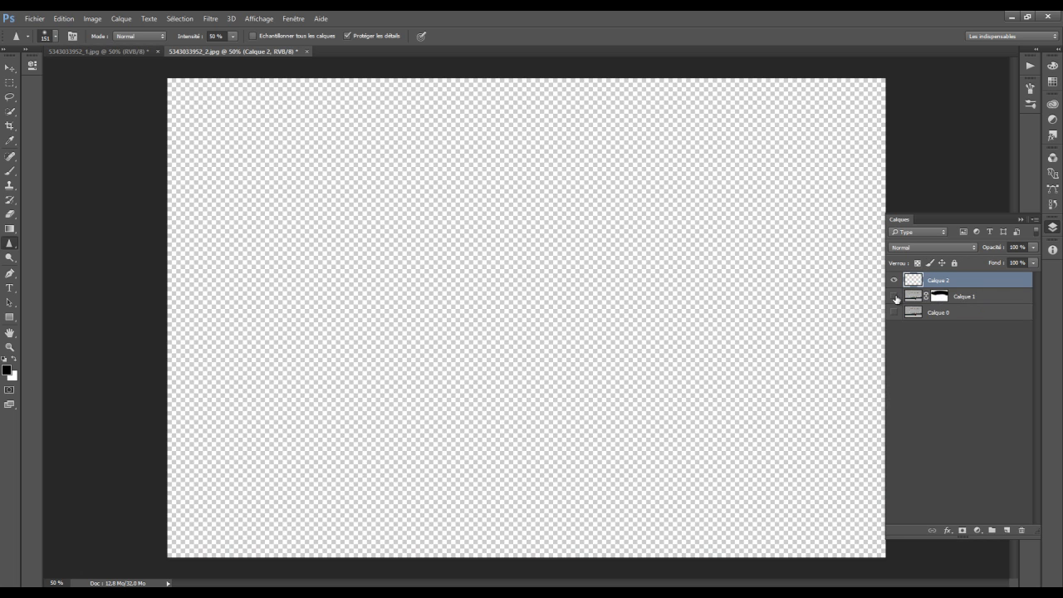
{"action": "key", "text": "ctrl+z"}
{"action": "key", "text": "ctrl+z"}
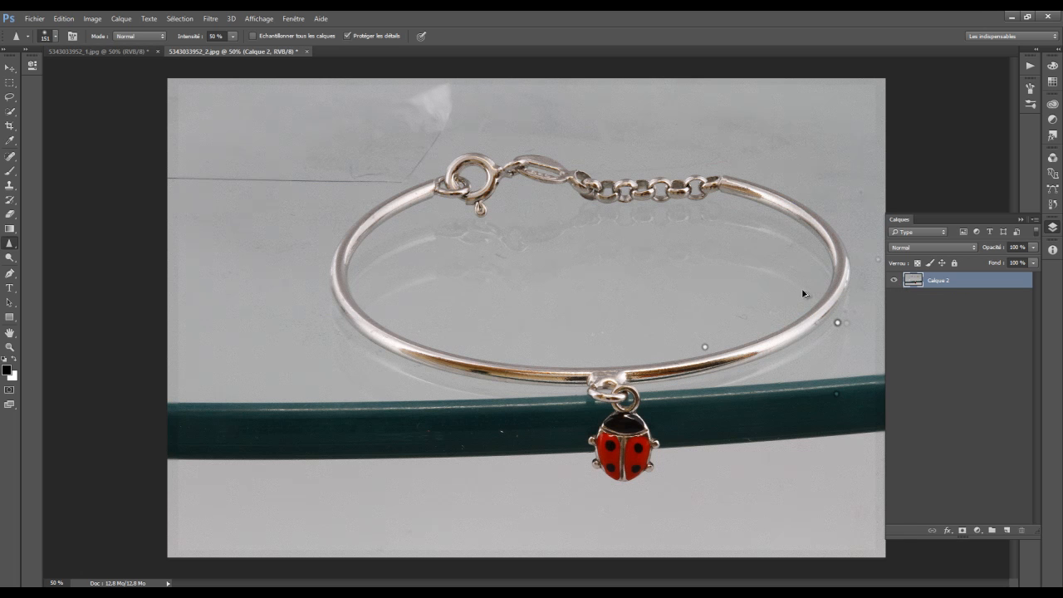
{"action": "key", "text": "ctrl+alt+z"}
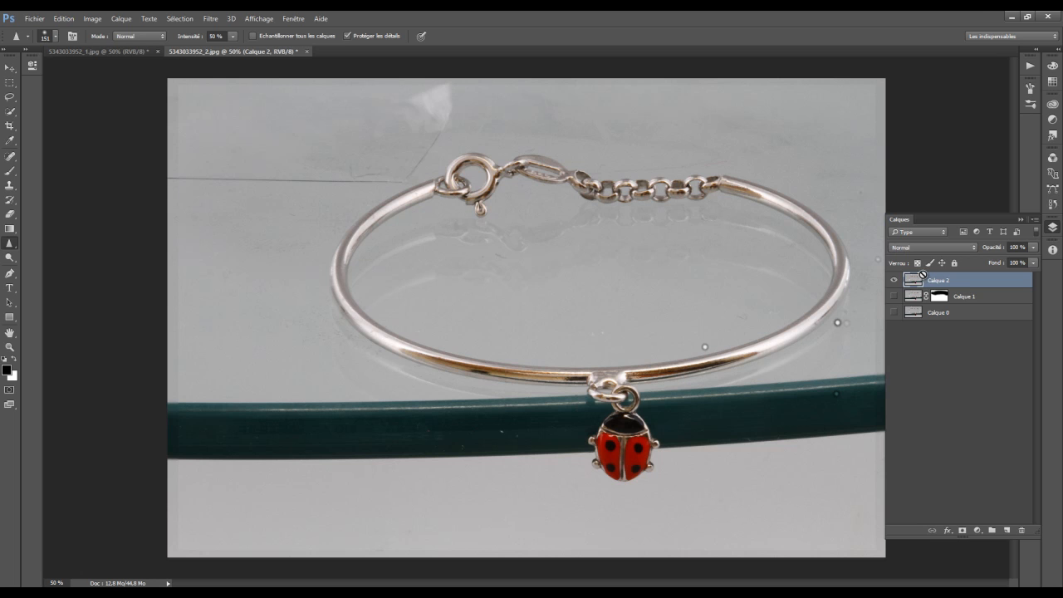
Duplicate the merged Calque 2 and delete Calque 1 and Calque 0.
{"action": "key", "text": "ctrl+j"}
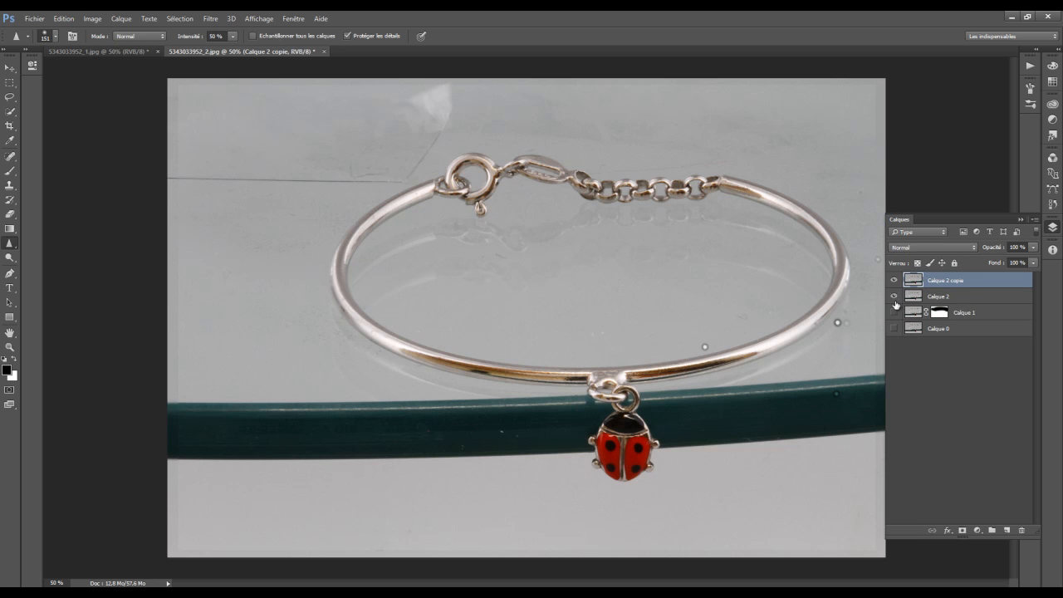
{"action": "left_click", "coordinate": [919, 309]}
{"action": "left_click", "coordinate": [968, 327], "text": "shift"}
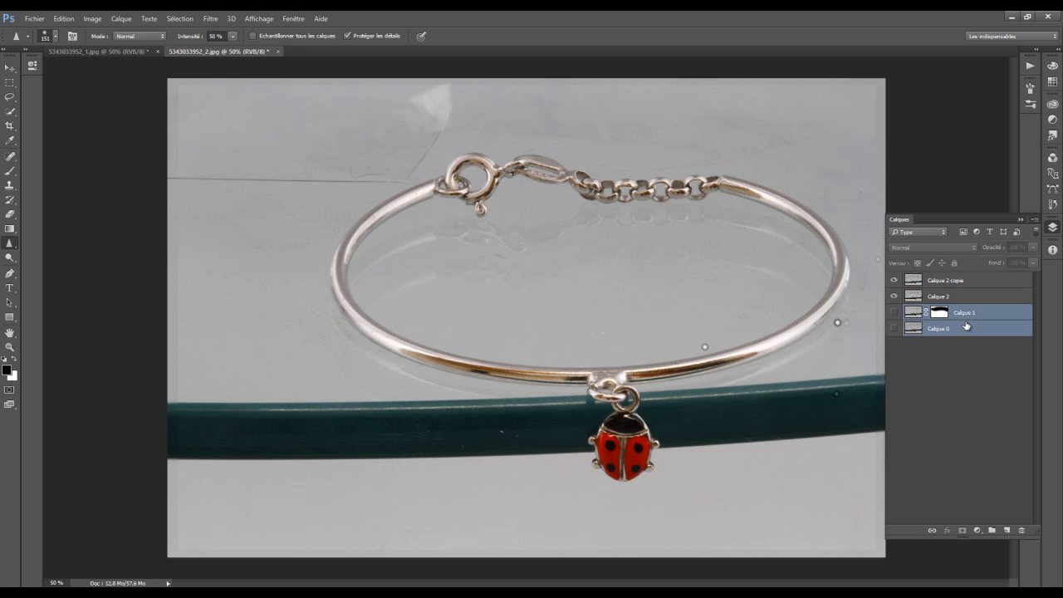
{"action": "key", "text": "Delete"}
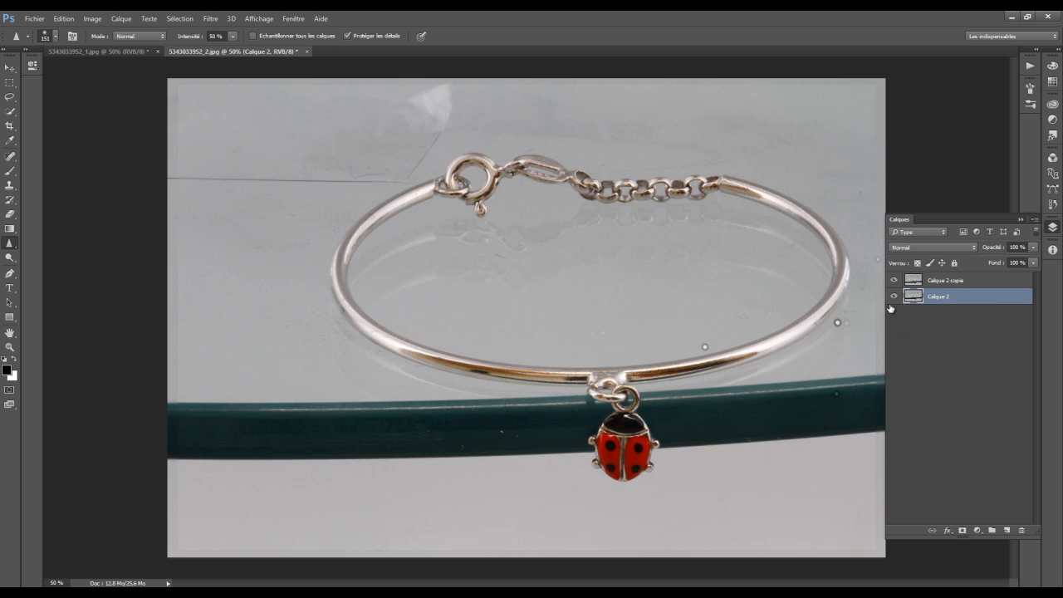
Rename Calque 2 as base and make Calque 2 copie the active layer.
{"action": "left_click", "coordinate": [894, 300]}
{"action": "double_click", "coordinate": [939, 296]}
{"action": "type", "text": "1se"}
{"action": "key", "text": "Return"}
{"action": "left_click", "coordinate": [949, 282]}
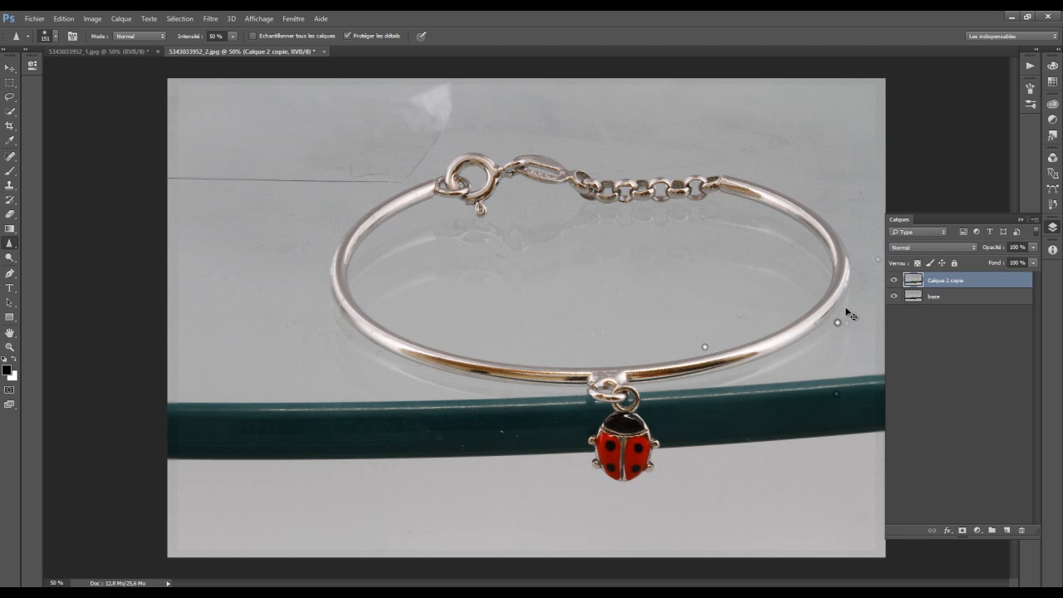
Toggle the visibility of Calque 2 copie to compare it with the base layer.
{"action": "left_click", "coordinate": [894, 281]}
{"action": "left_click", "coordinate": [894, 280]}
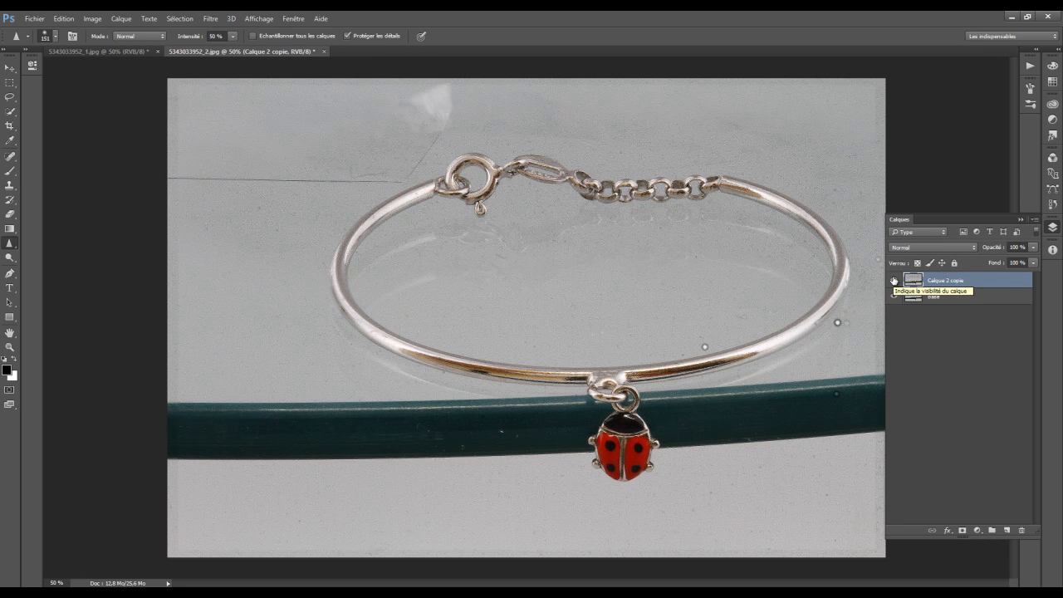
{"action": "left_click", "coordinate": [894, 280]}
{"action": "left_click", "coordinate": [894, 280]}
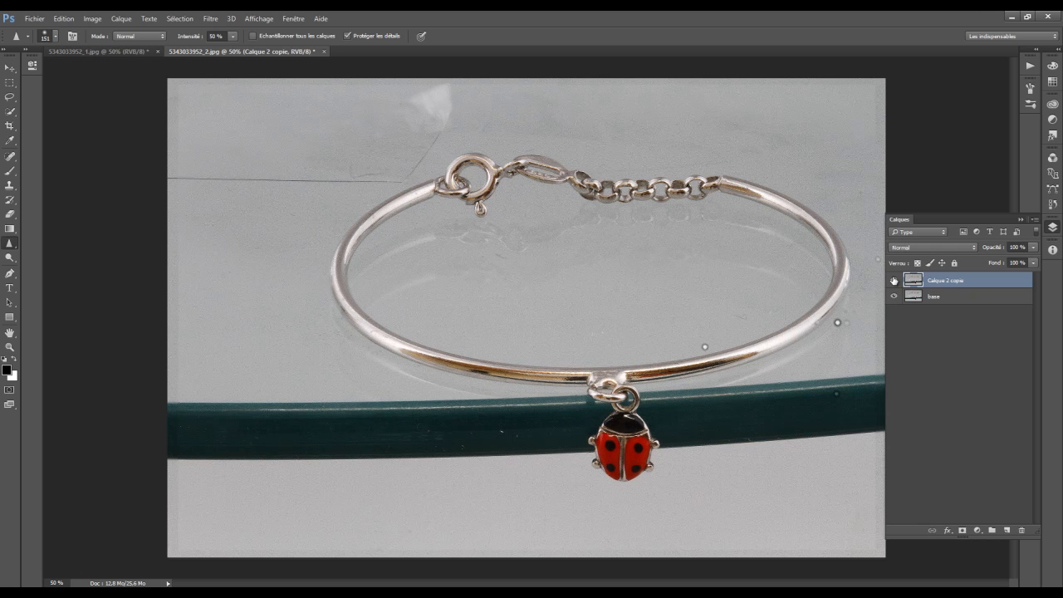
{"action": "left_click", "coordinate": [894, 281]}
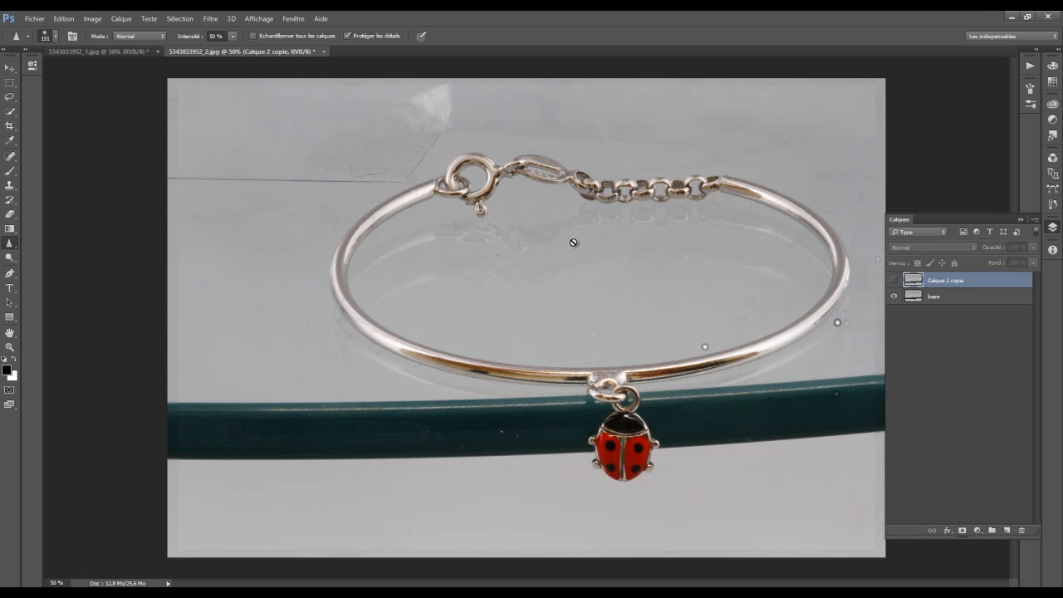
Compare Calque 2 copie with base inside a rectangular selection around the clasp and chain, and clear the selection.
{"action": "left_click", "coordinate": [10, 83]}
{"action": "left_click_drag", "start_coordinate": [353, 101], "coordinate": [683, 268]}
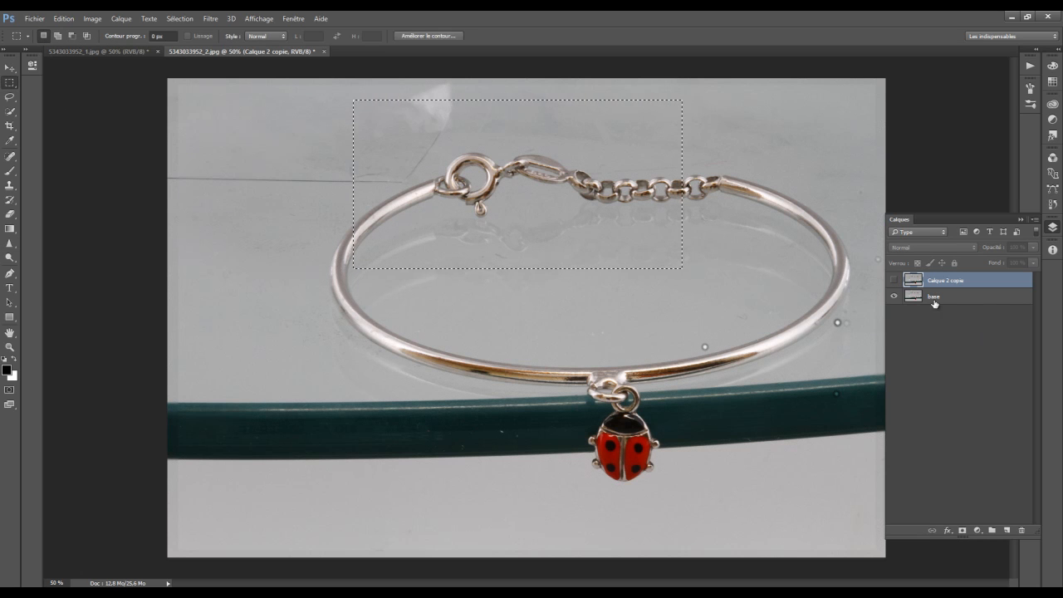
{"action": "left_click", "coordinate": [892, 281]}
{"action": "left_click", "coordinate": [893, 282]}
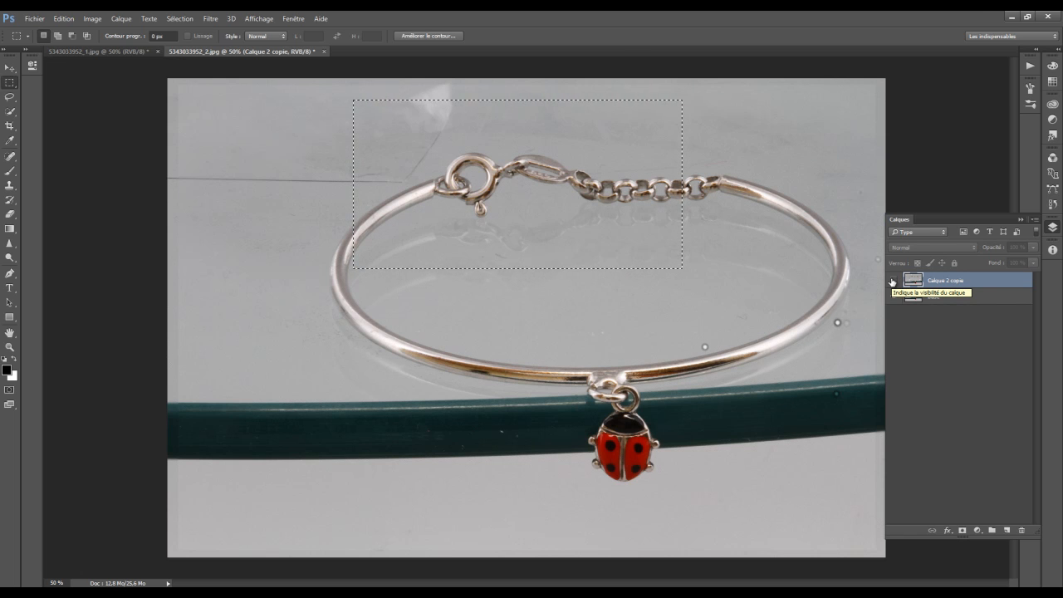
{"action": "left_click", "coordinate": [893, 281]}
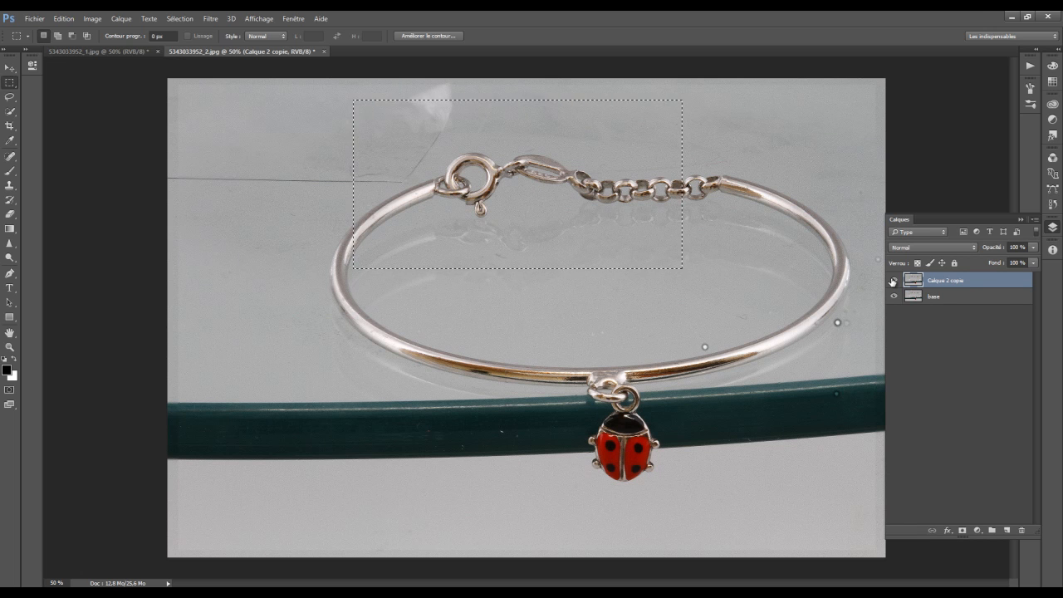
{"action": "left_click", "coordinate": [182, 284]}
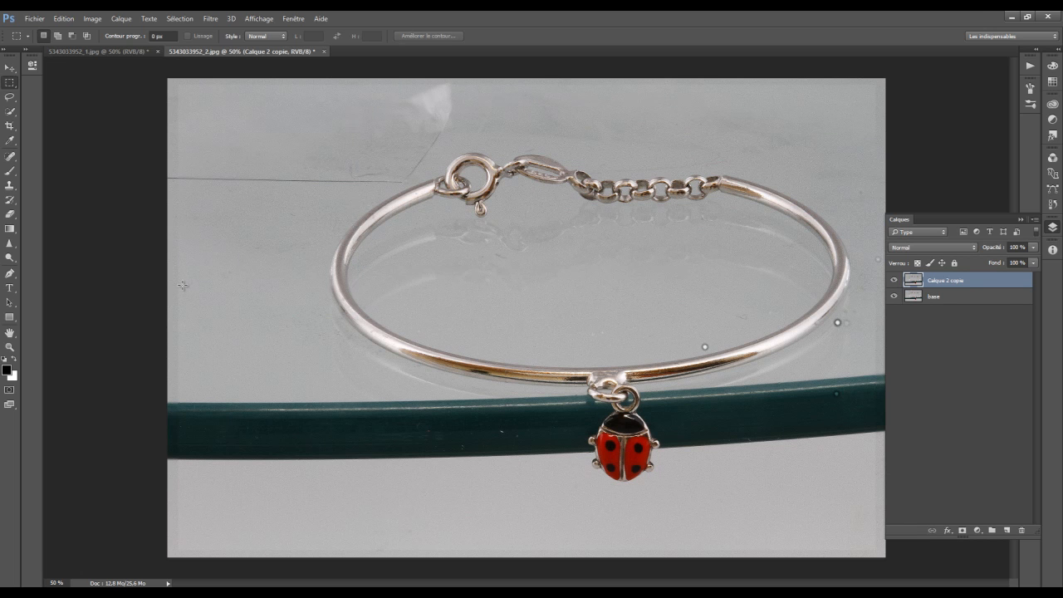